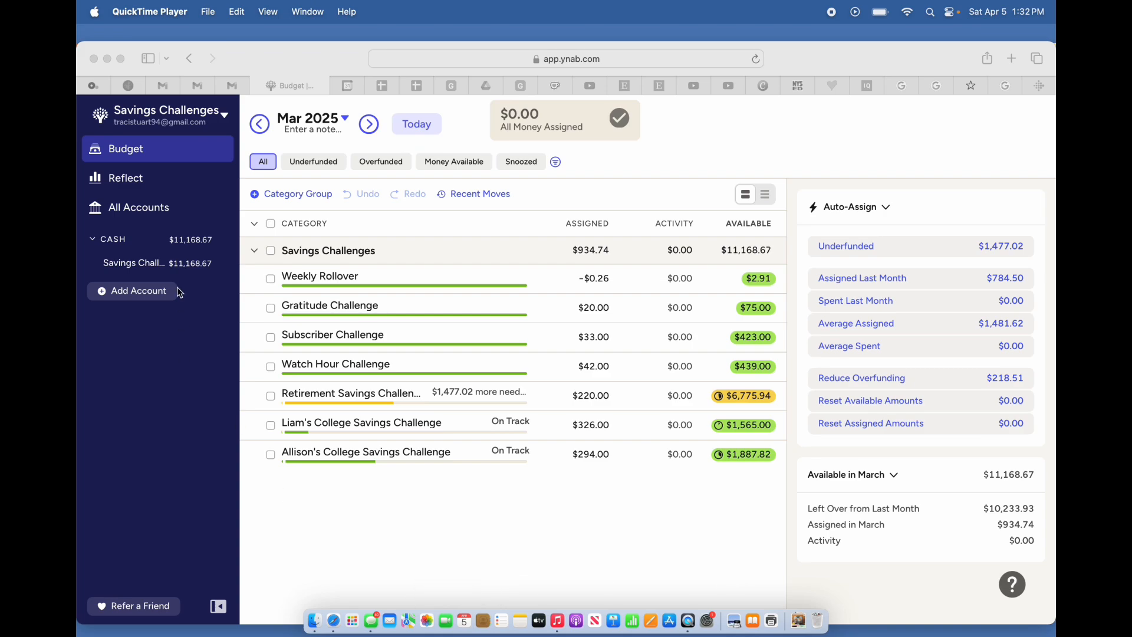
Step: Add a Savings Sweep inflow of $98.92 dated 03/31/2025 to the Savings Challenge account, categorized as Ready to Assign
click(156, 268)
click(156, 268)
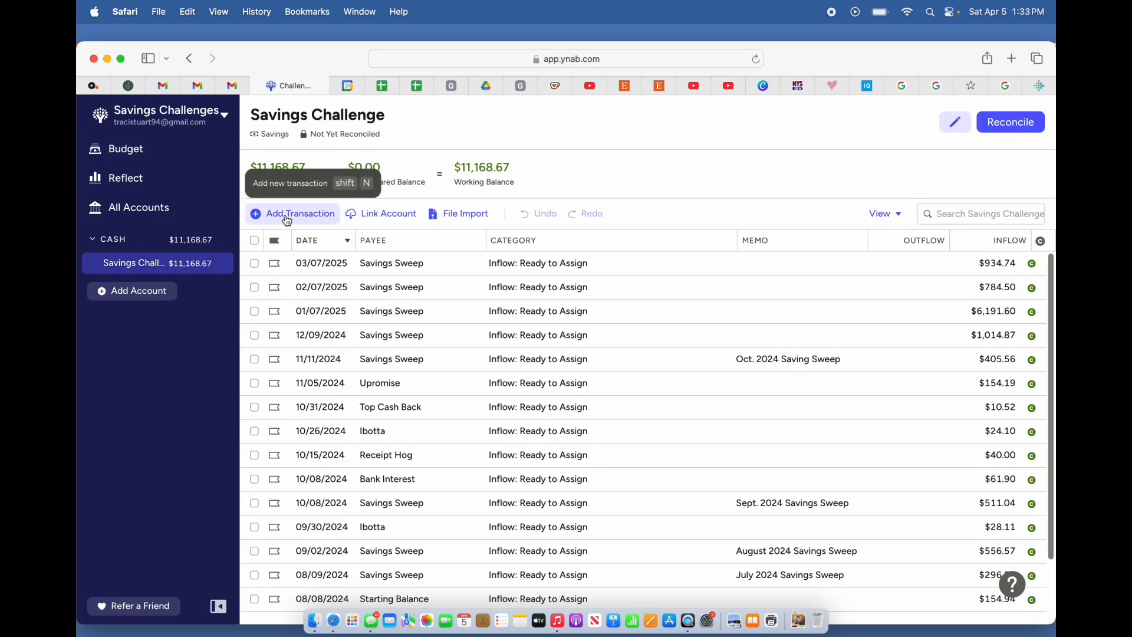
click(287, 217)
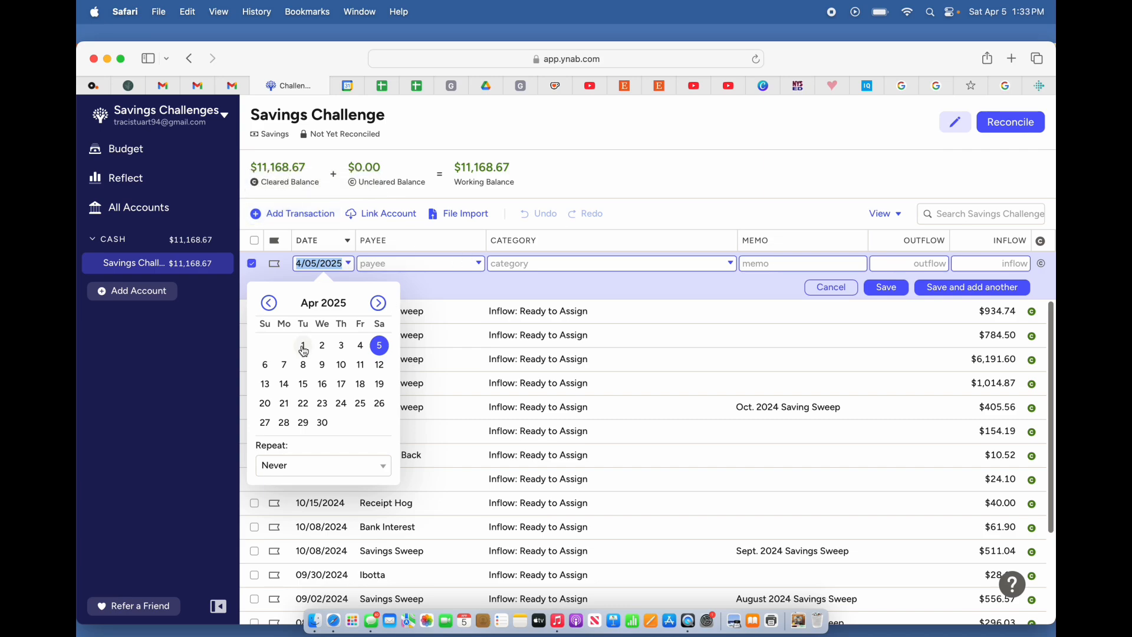
click(270, 303)
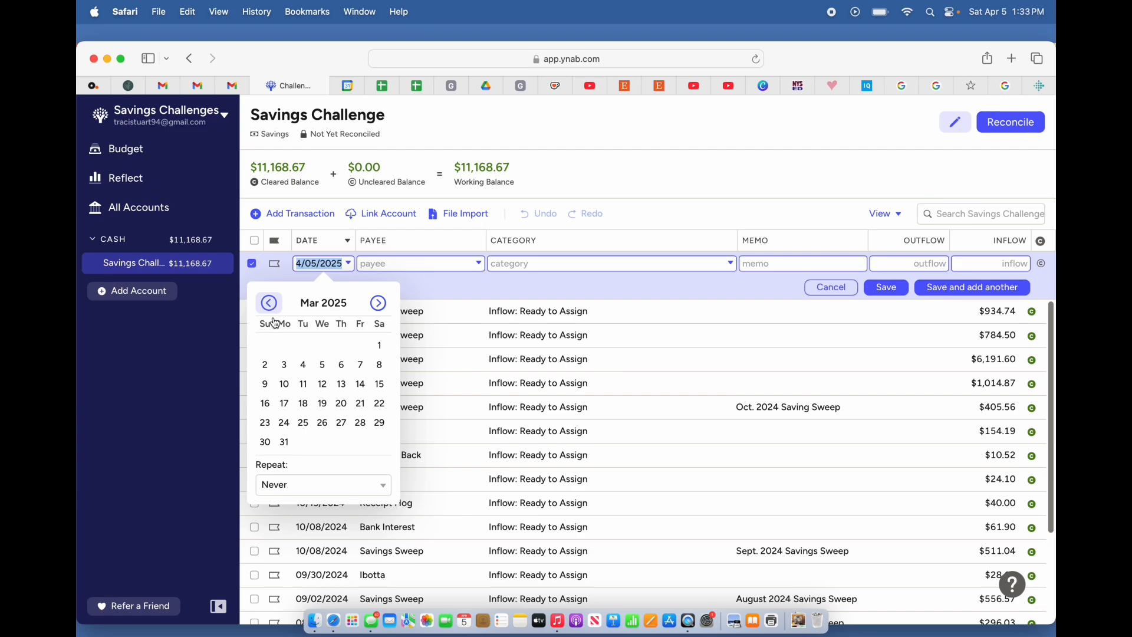
click(285, 443)
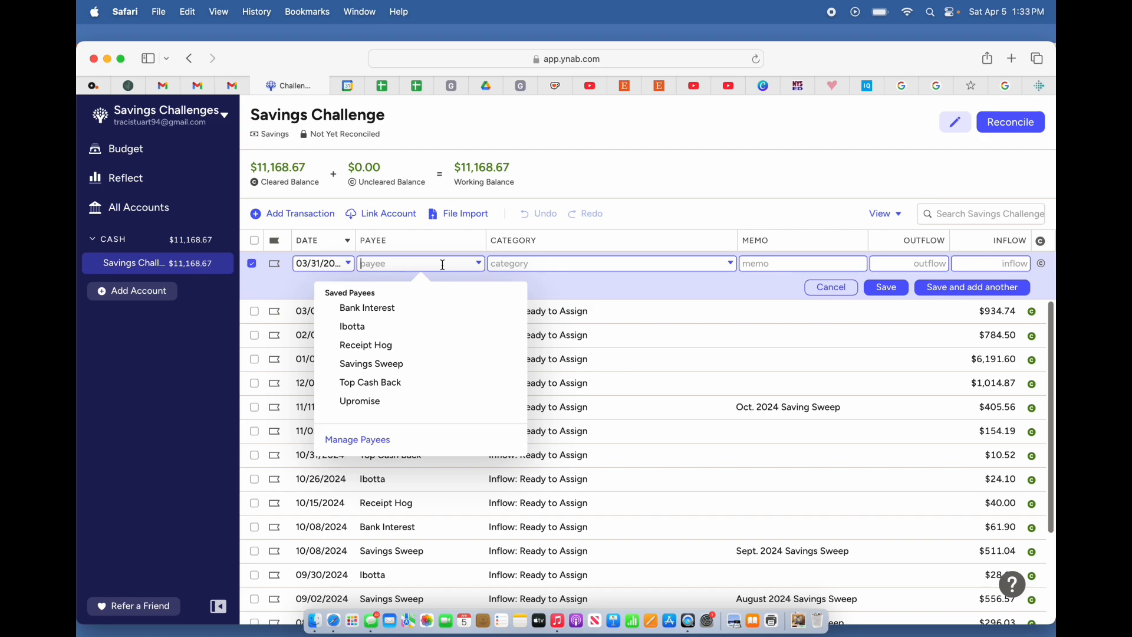
click(423, 368)
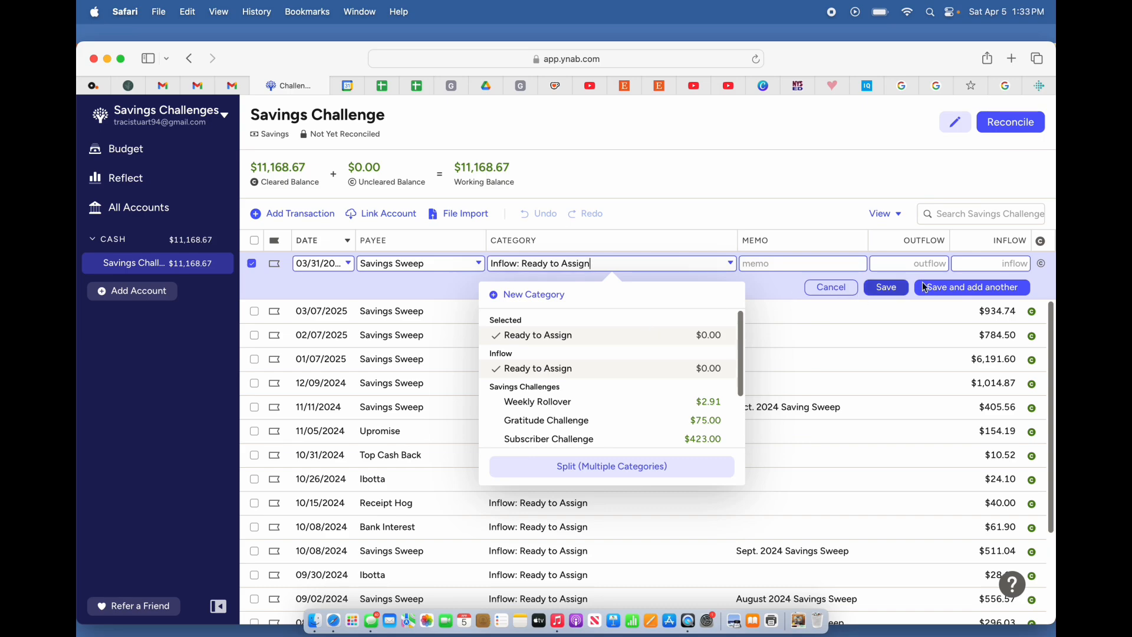
click(989, 265)
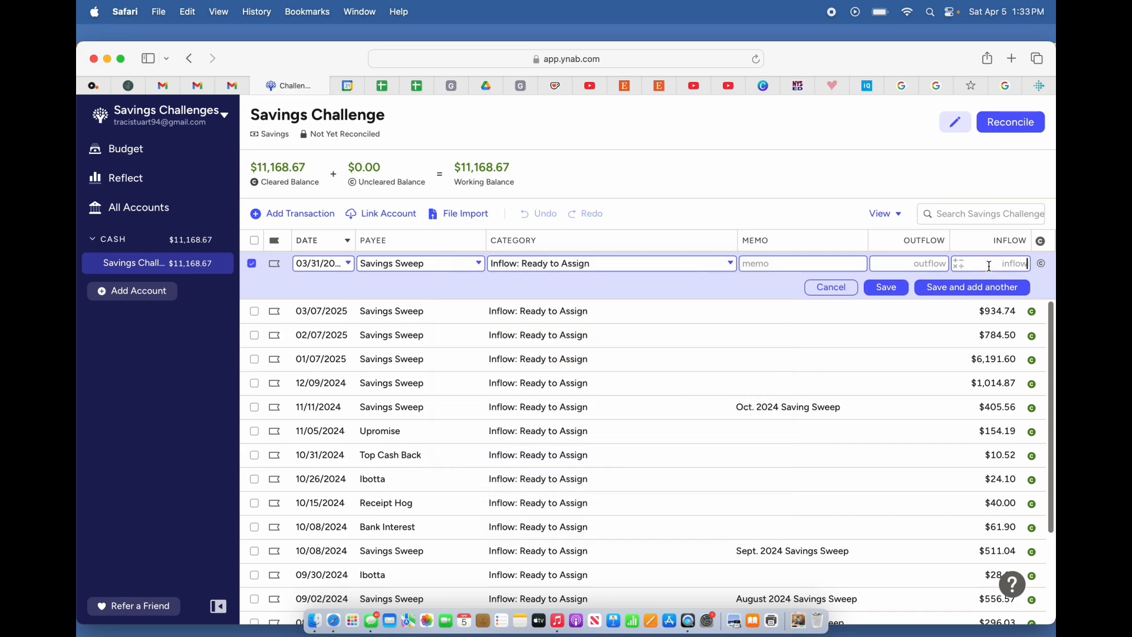
text(98.92)
click(895, 290)
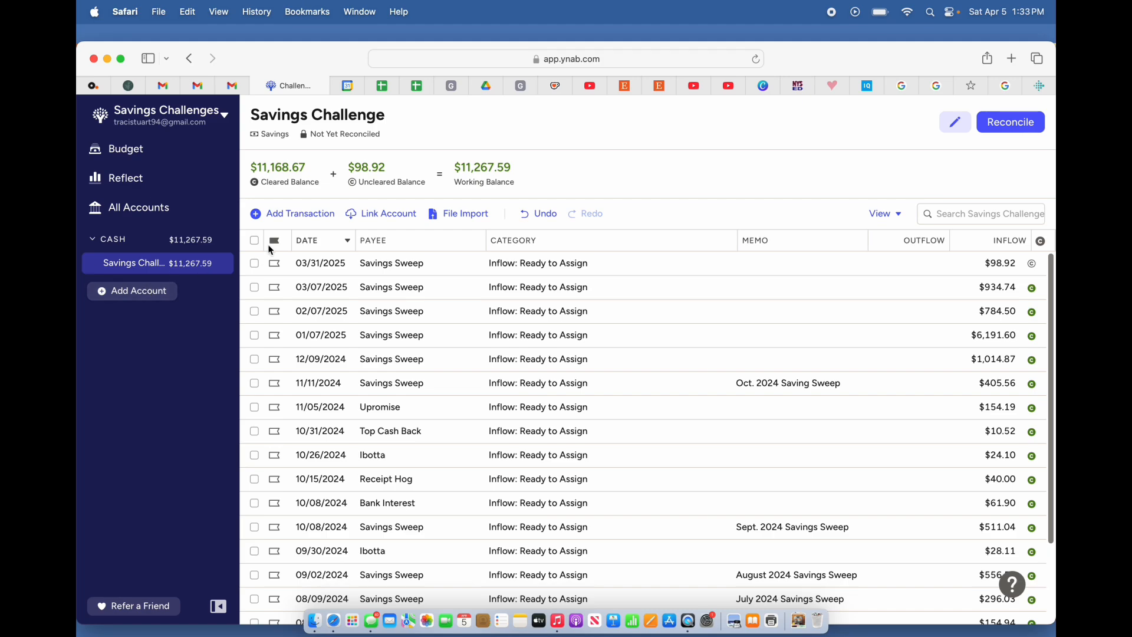
Step: Add a Savings Sweep inflow of $1,643.09 dated 04/05/2025 with the memo "NYS Tax Return", categorized as Ready to Assign
click(310, 216)
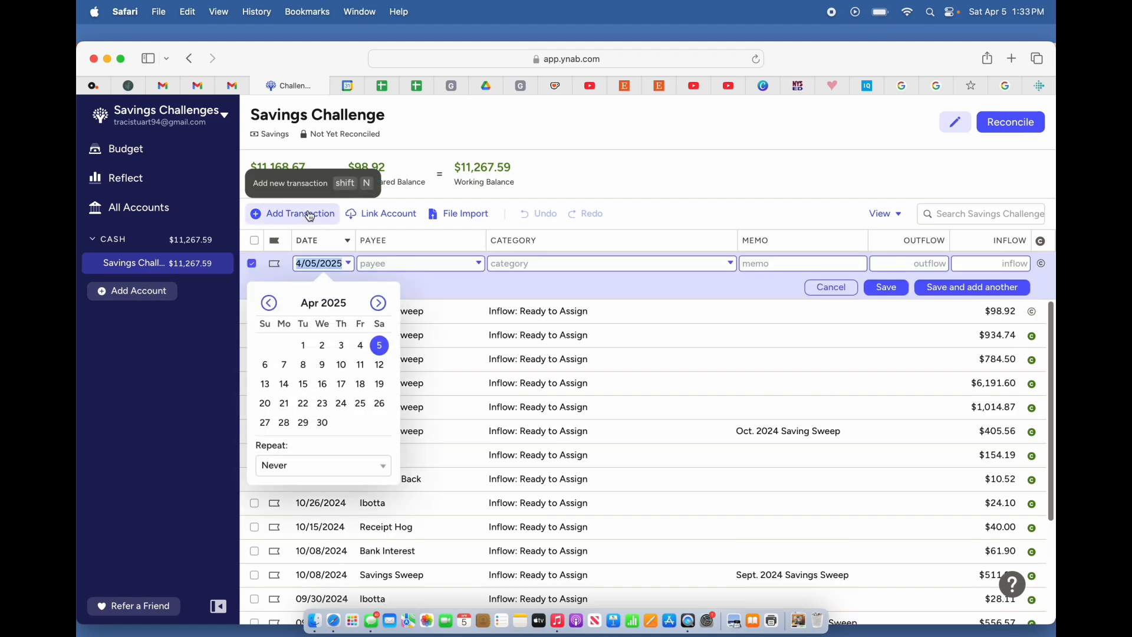
click(428, 263)
click(416, 368)
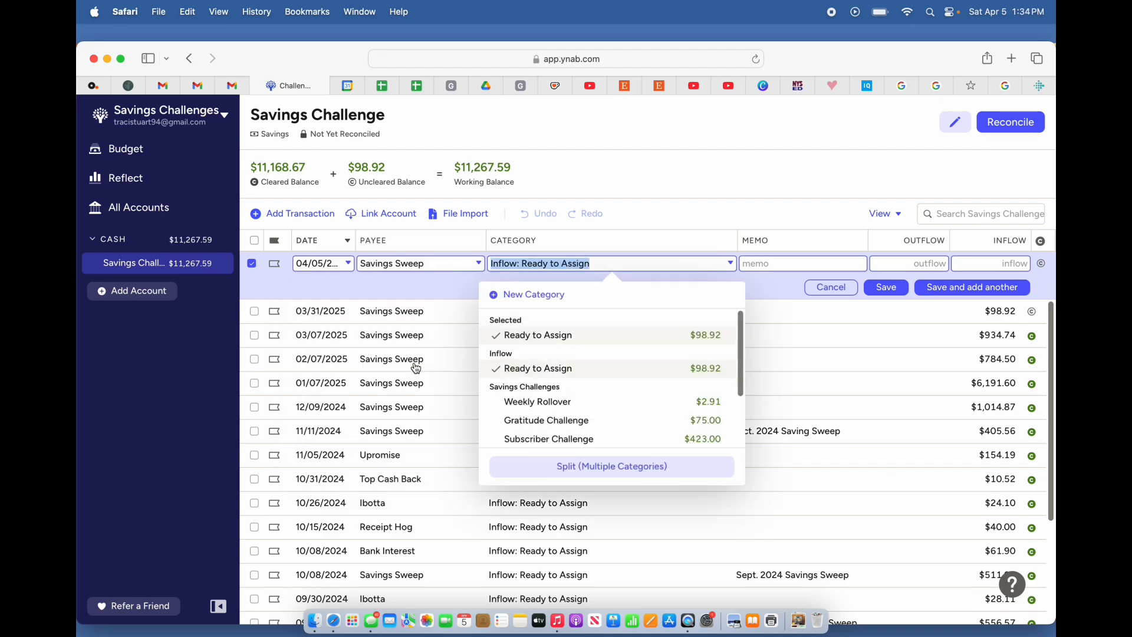
click(791, 268)
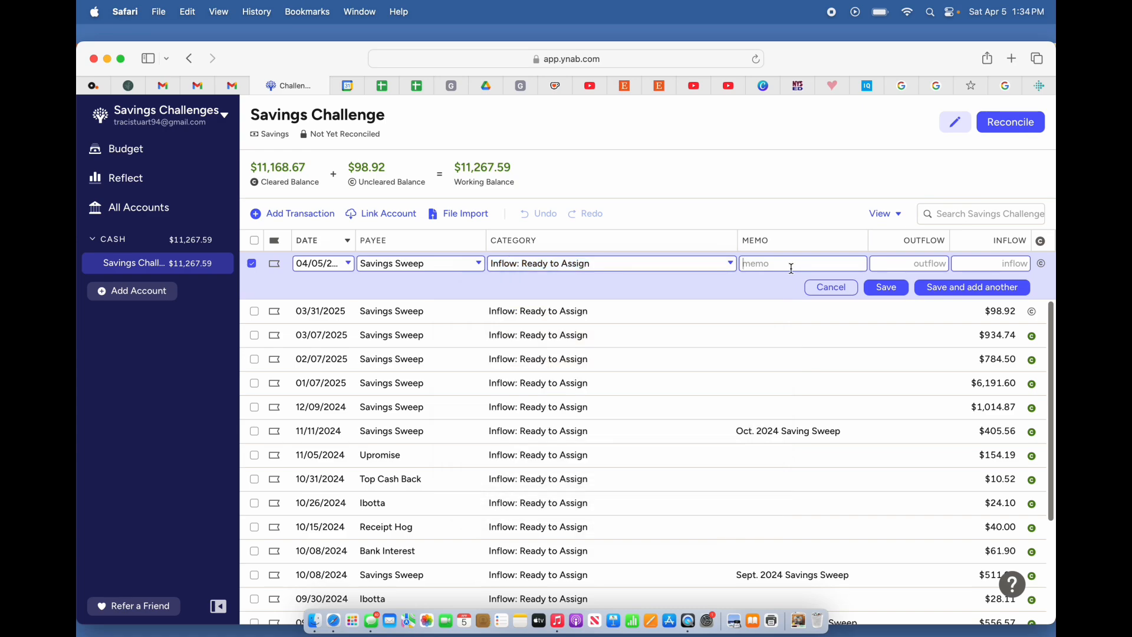
text(NYs Tax Return)
click(762, 263)
key(BackSpace)
text(S)
click(960, 263)
text(1643.09)
click(886, 287)
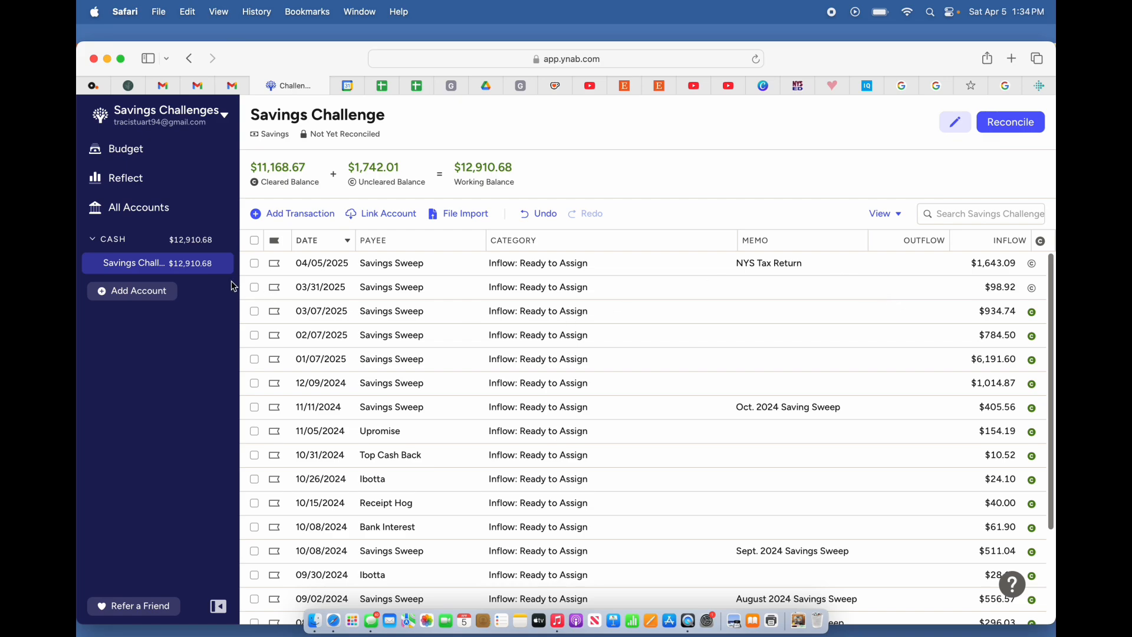
Step: Add a Savings Sweep inflow of $10,298.00 dated 04/05/2025 with the memo "Federal Tax Return", categorized as Ready to Assign
click(296, 219)
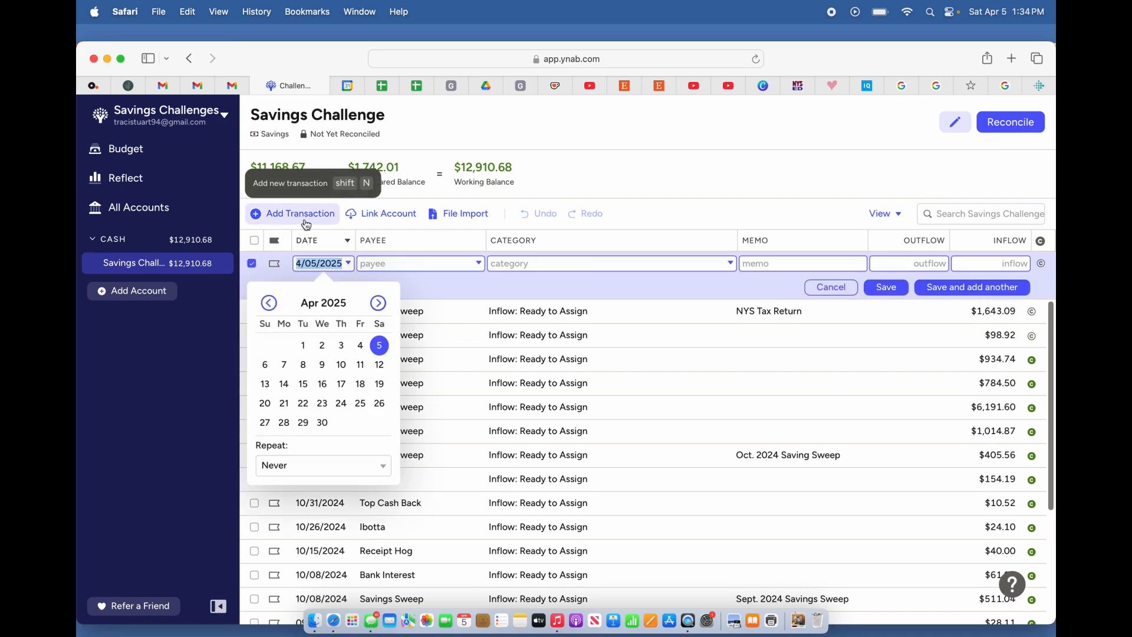
click(384, 264)
click(377, 365)
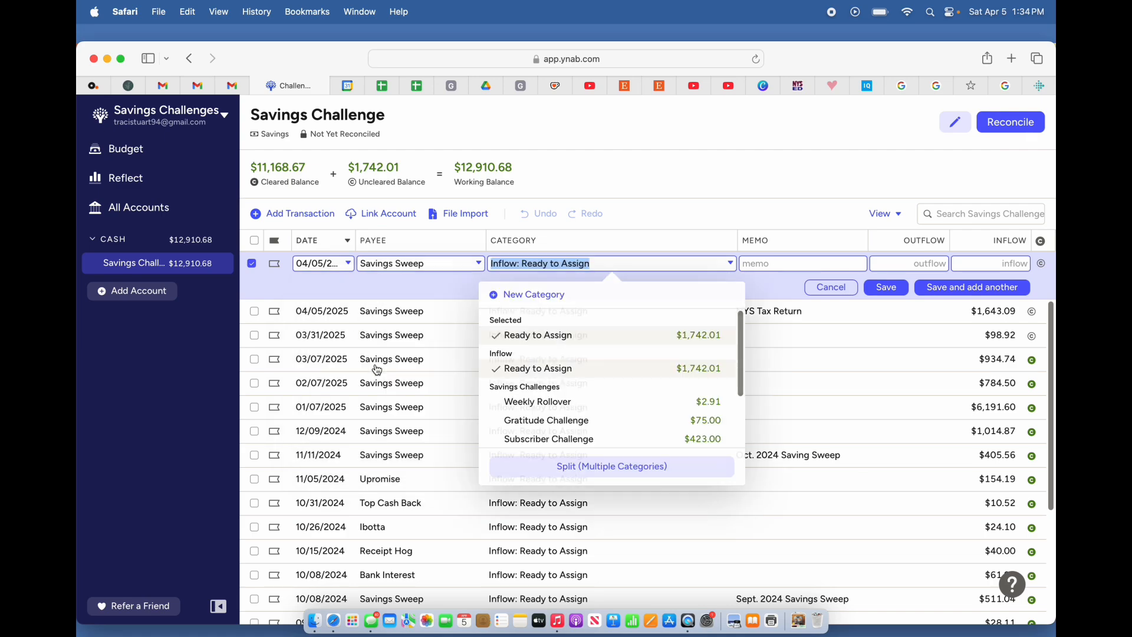
click(823, 264)
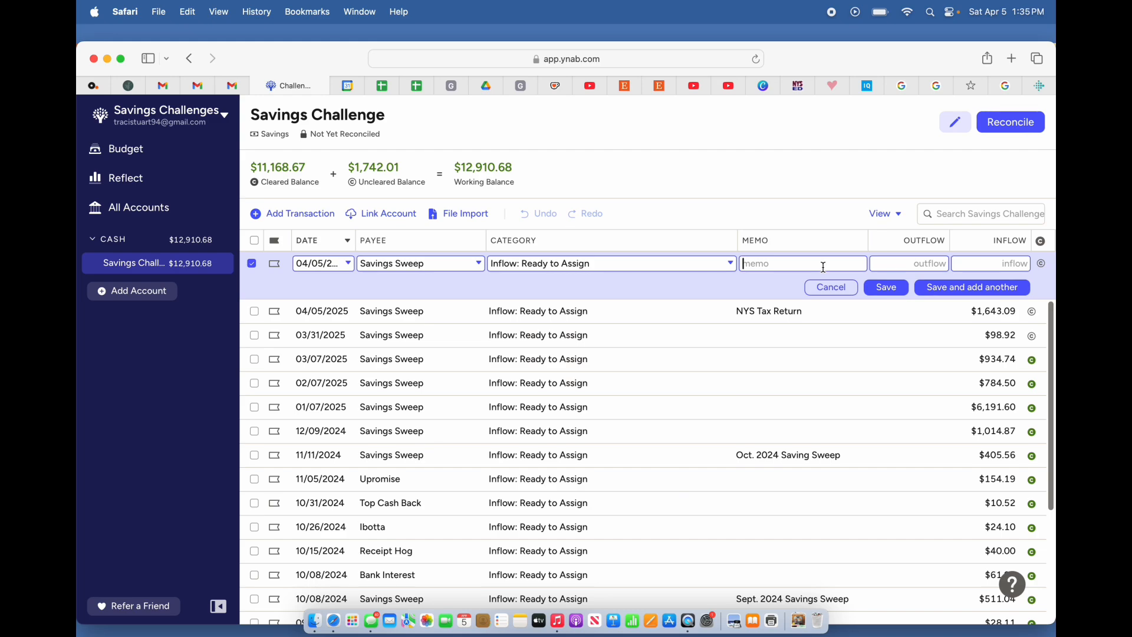
text(Federal Tax Return)
click(1000, 264)
text(10,298)
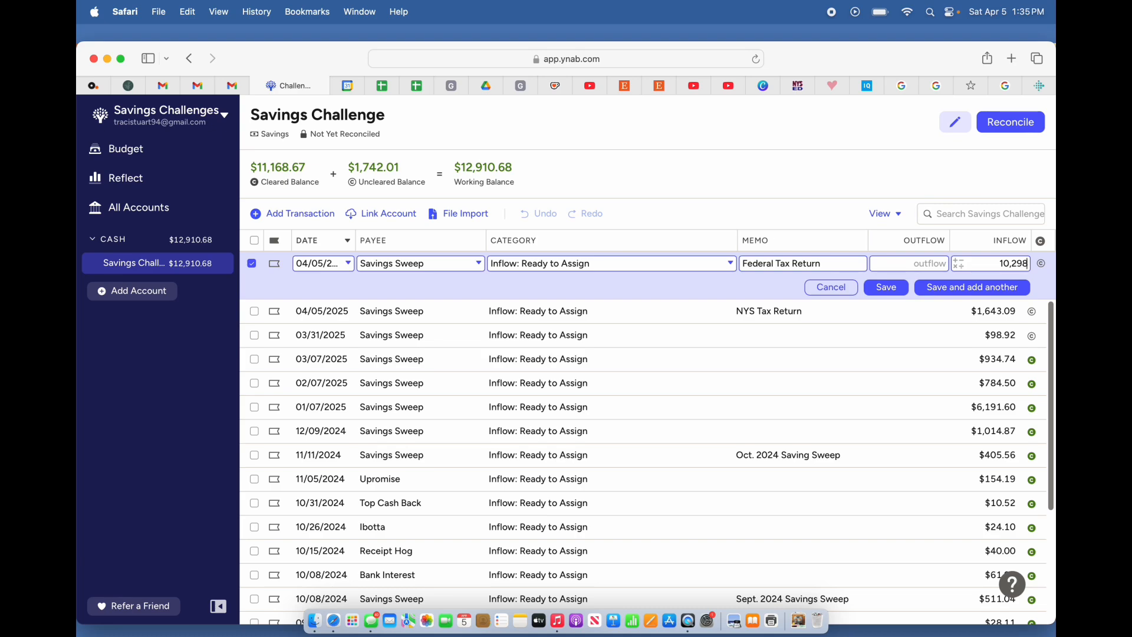
text(.00)
click(879, 288)
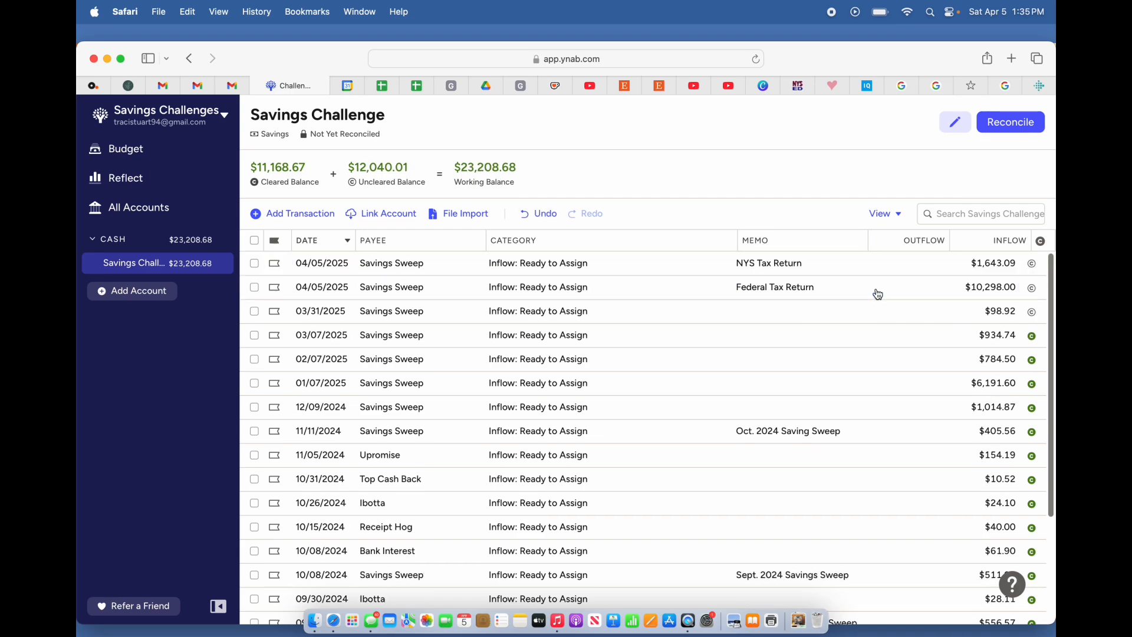
Step: Mark the three newly added Savings Sweep transactions as cleared
click(1032, 312)
click(1032, 288)
click(1031, 264)
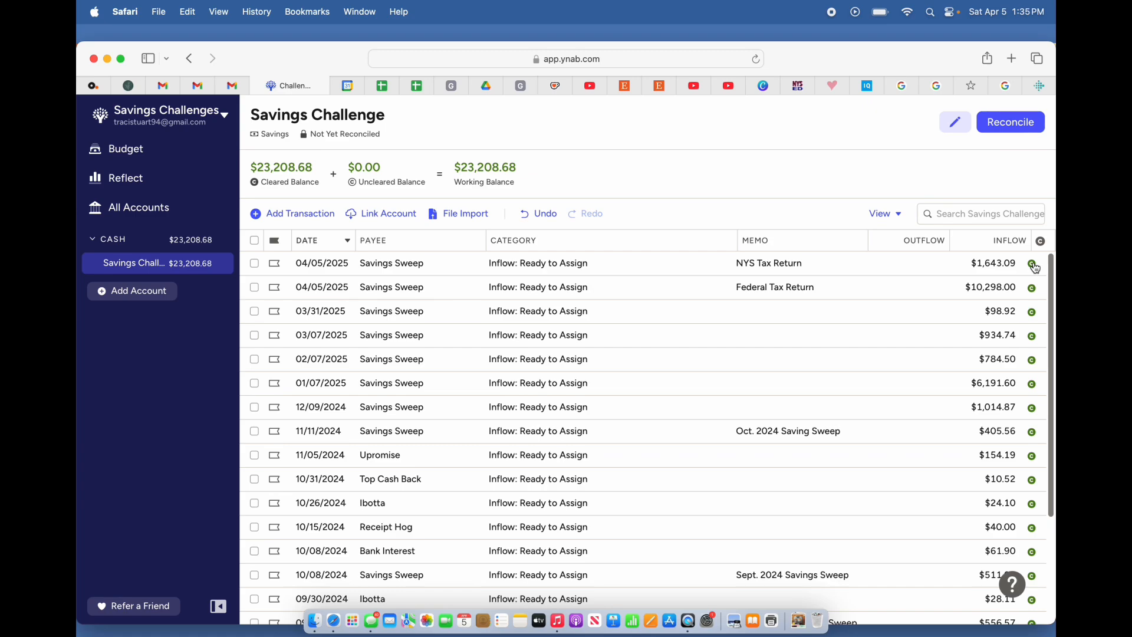
Step: Compare the money ready to assign in the March 2025 and April 2025 budgets
click(130, 151)
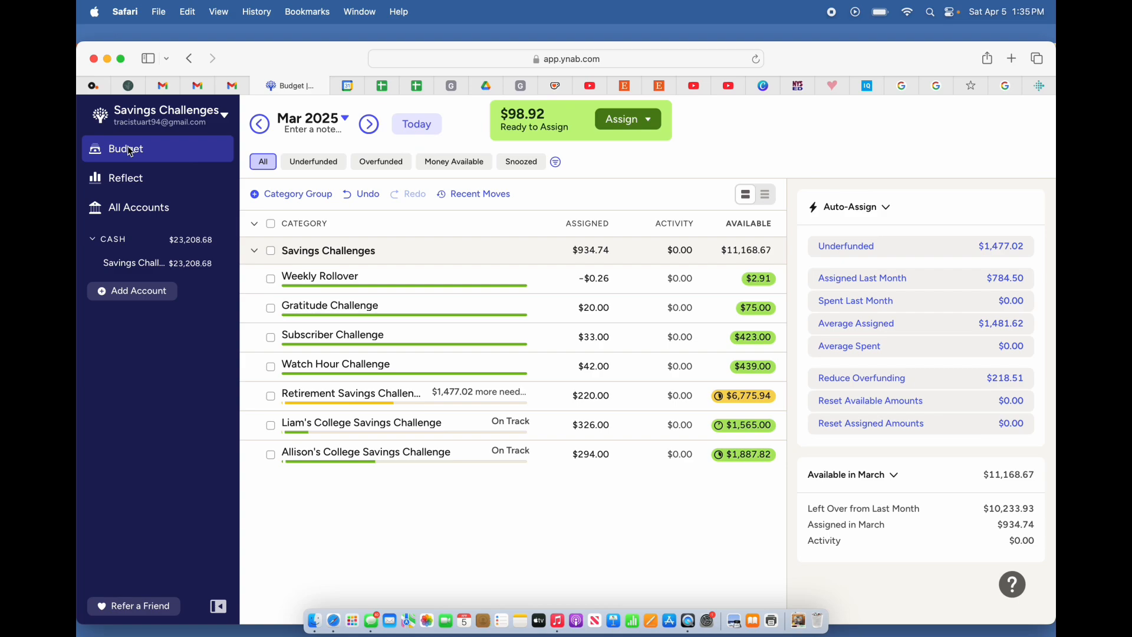
click(369, 127)
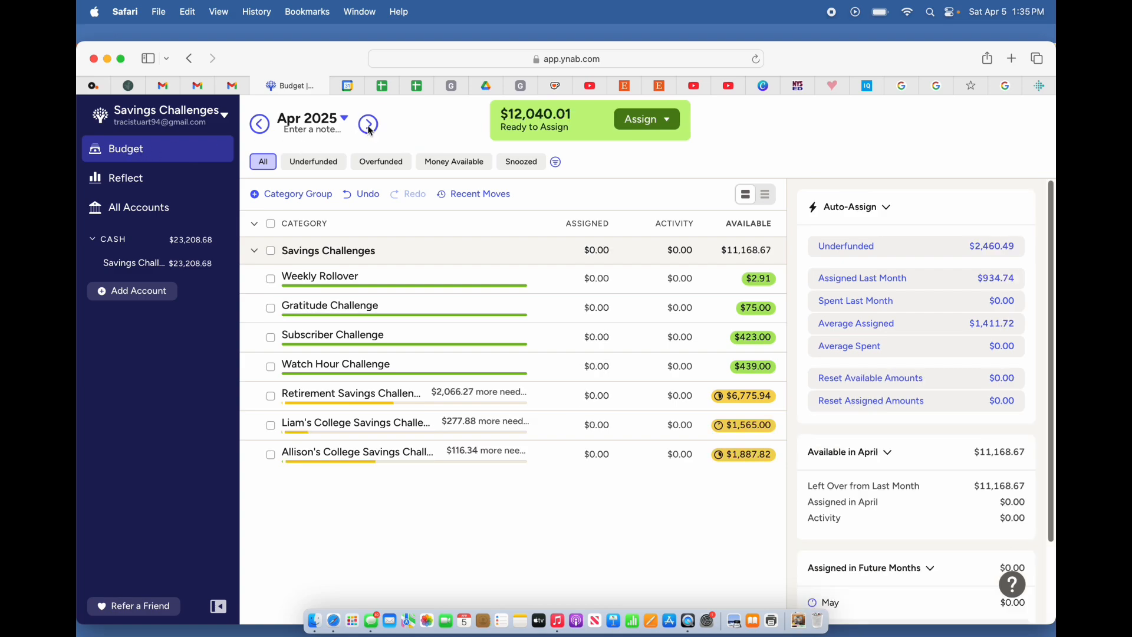
click(262, 127)
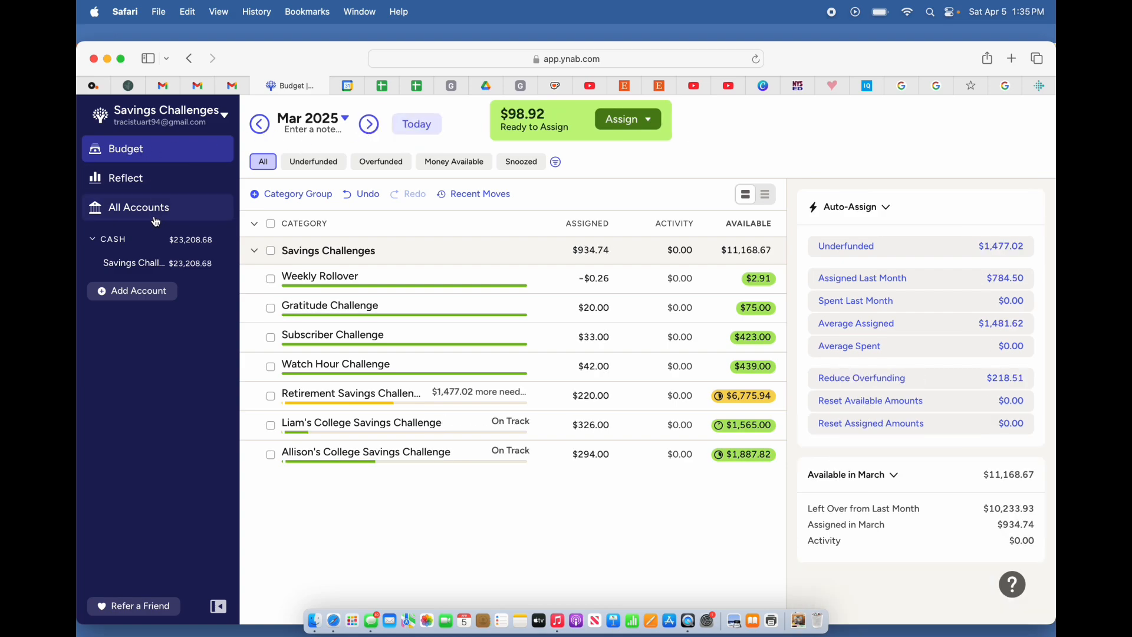
Step: Change the date of the Federal Tax Return transaction in the Savings Challenge account to 03/31/2025
click(155, 263)
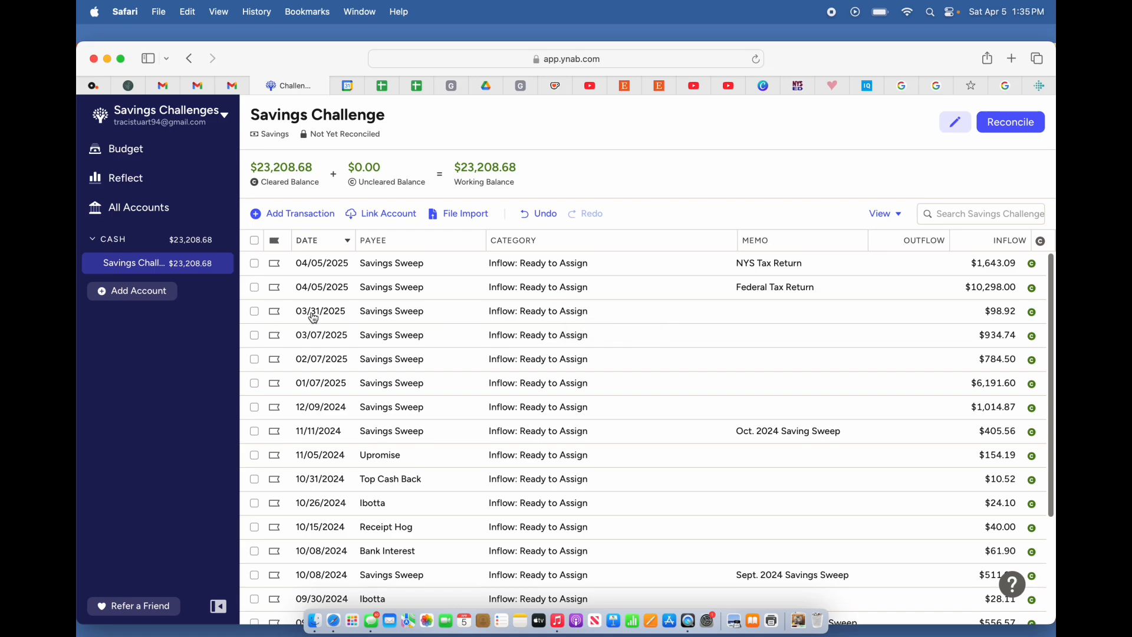
click(334, 285)
click(334, 286)
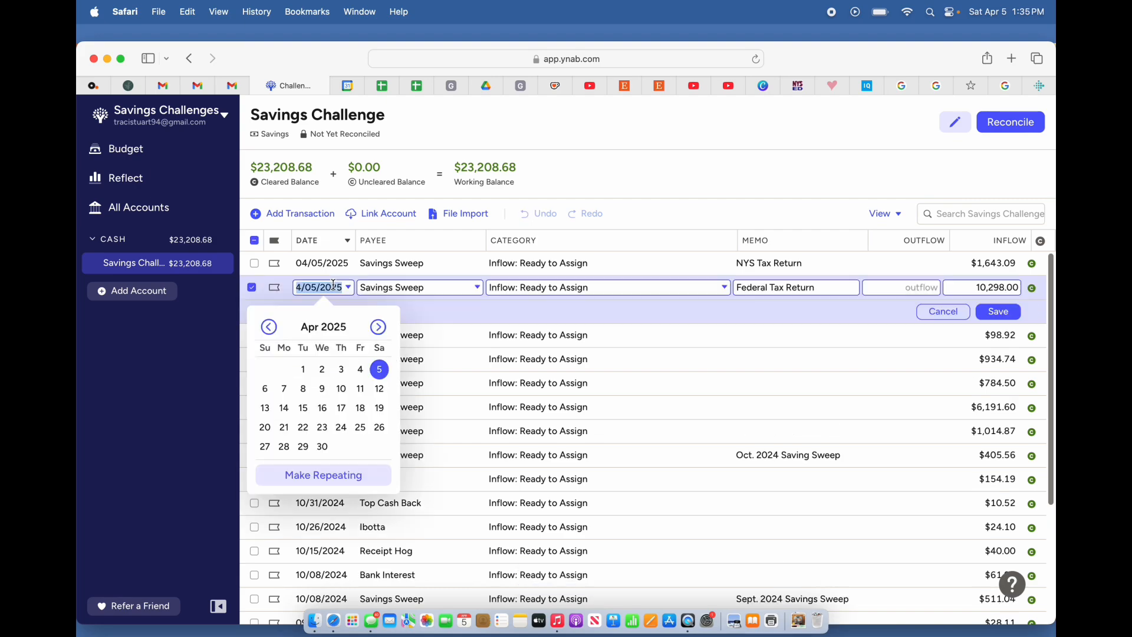
click(269, 326)
click(284, 467)
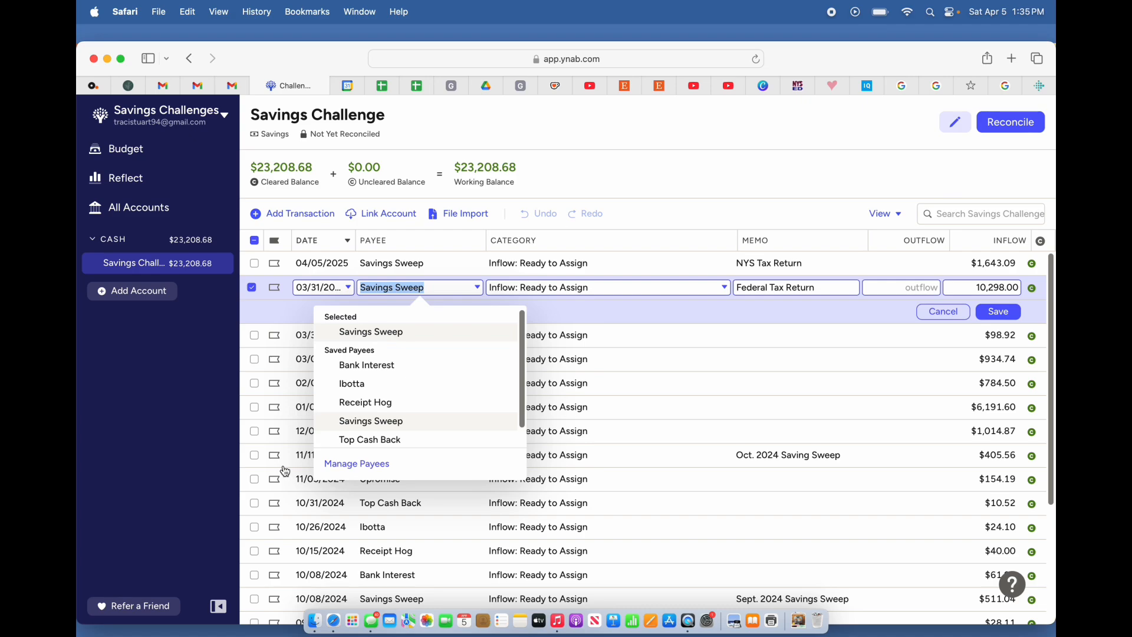
click(1009, 311)
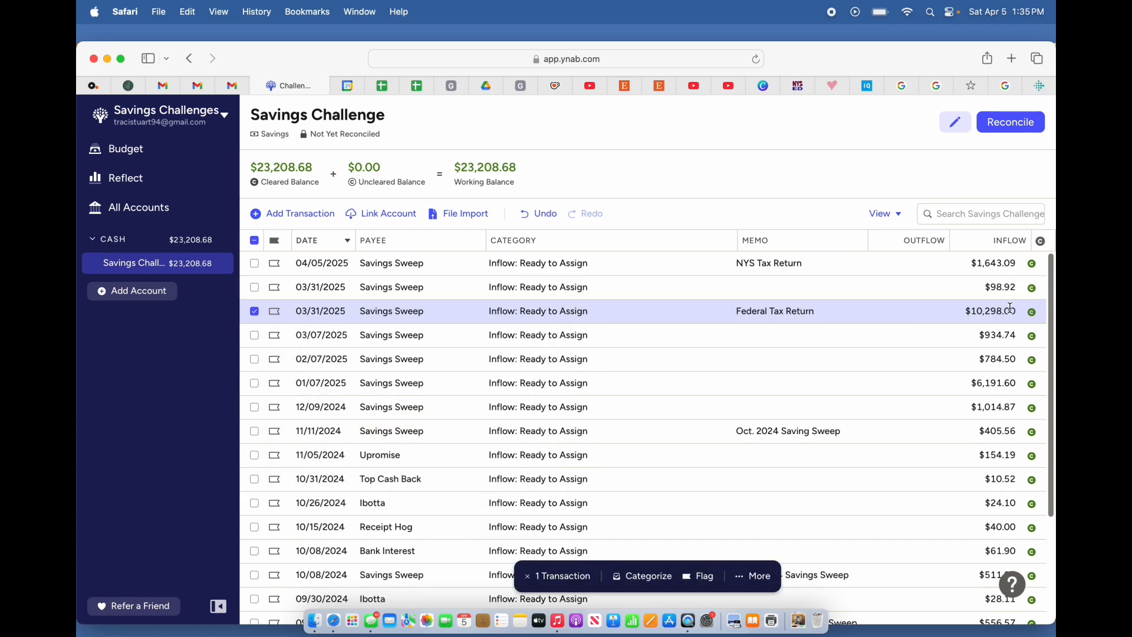
Step: Change the date of the NYS Tax Return transaction to 03/31/2025
click(340, 261)
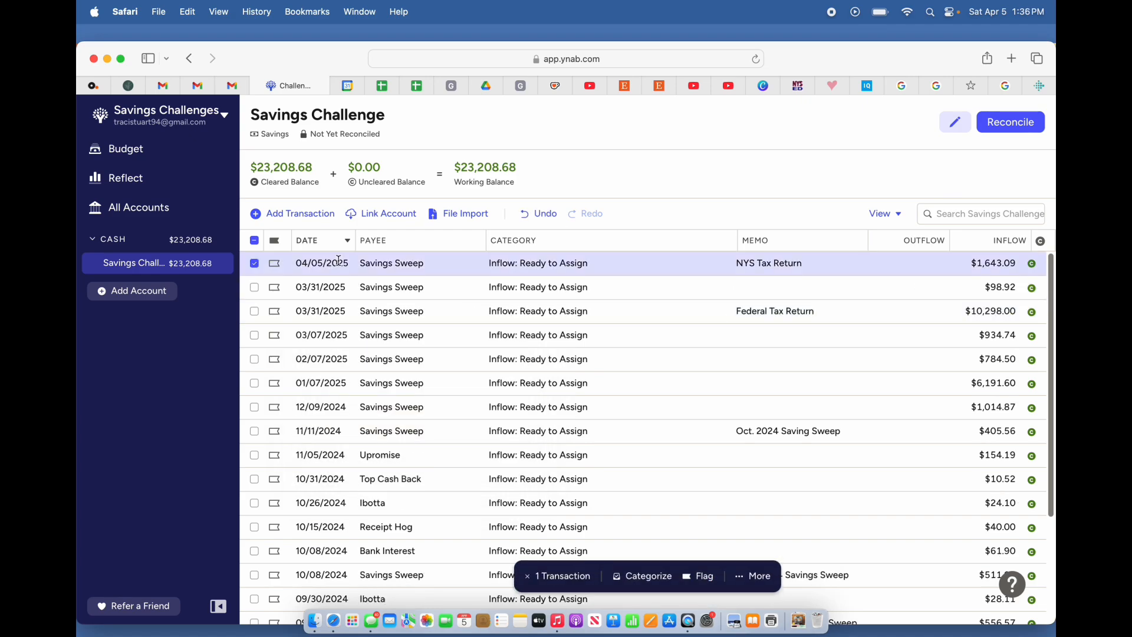
click(339, 262)
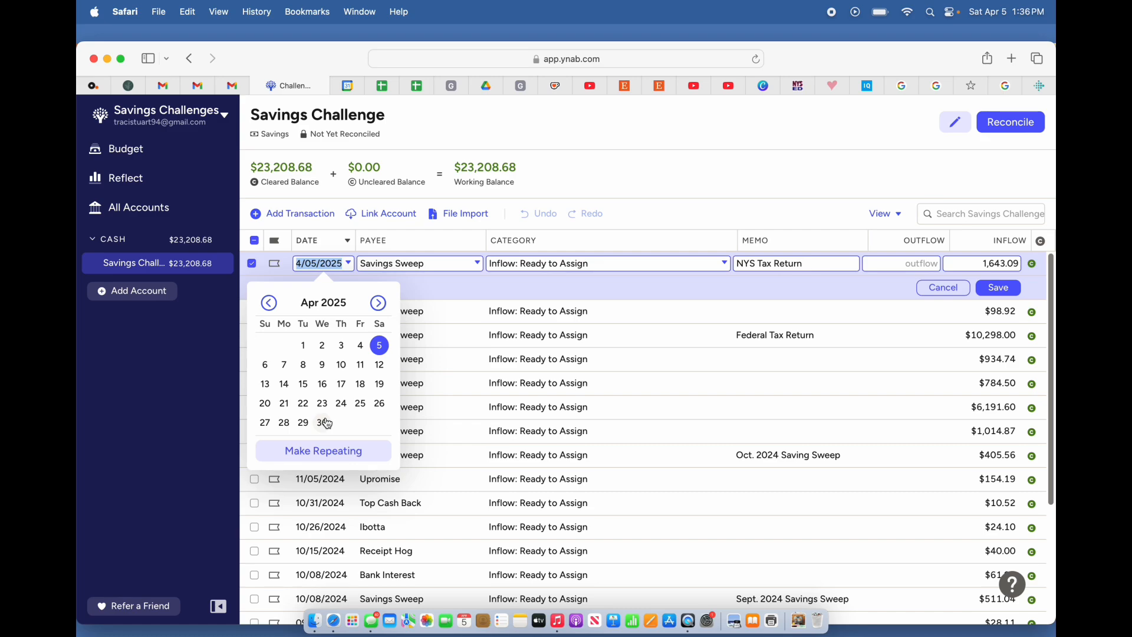
click(269, 303)
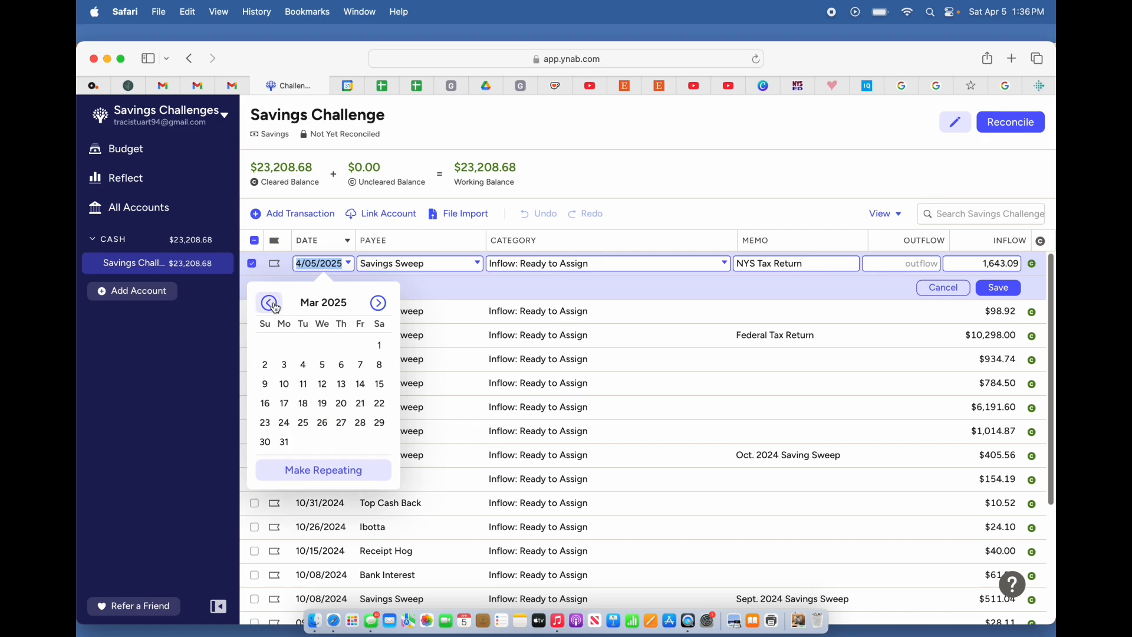
click(285, 444)
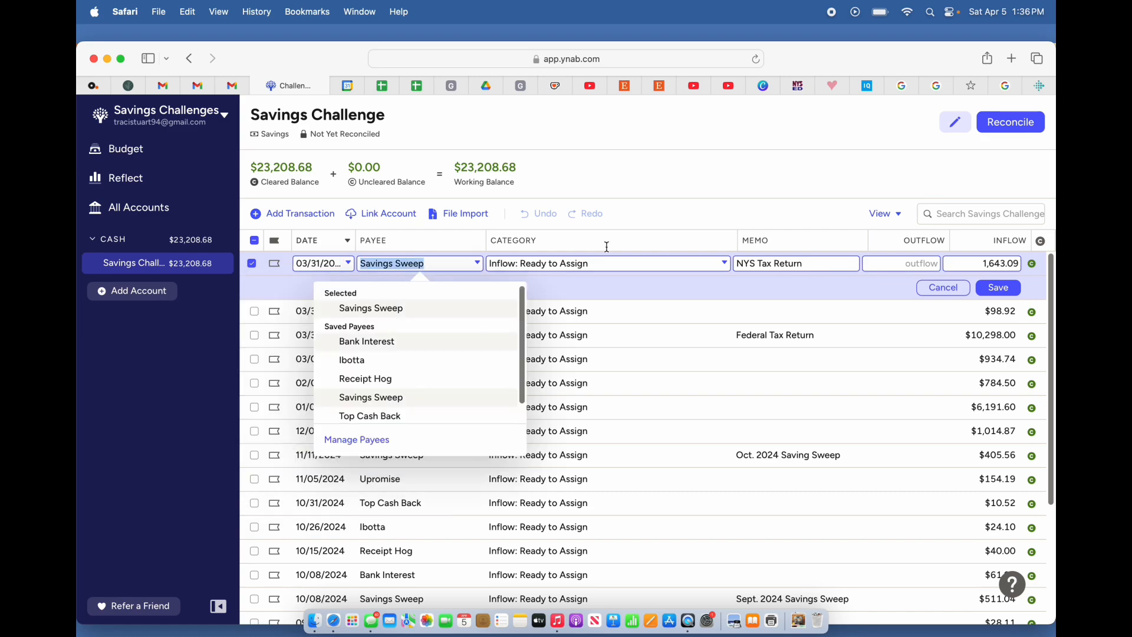
click(989, 290)
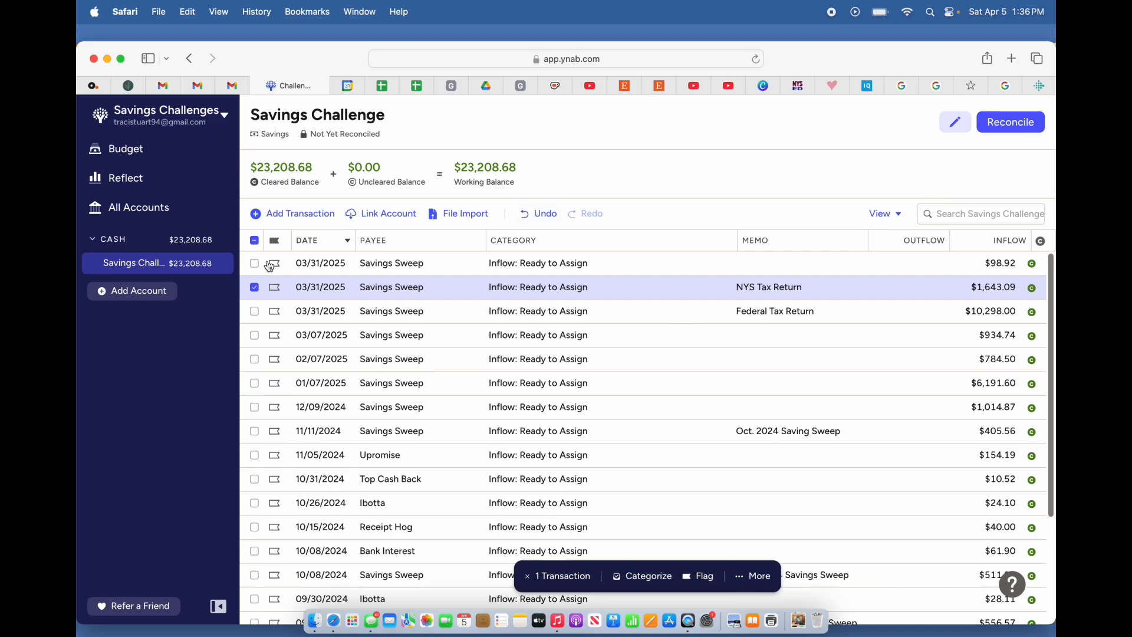
Step: In the March 2025 budget, add 10,298 to the assigned amount of the Retirement Savings Challenge category
click(165, 157)
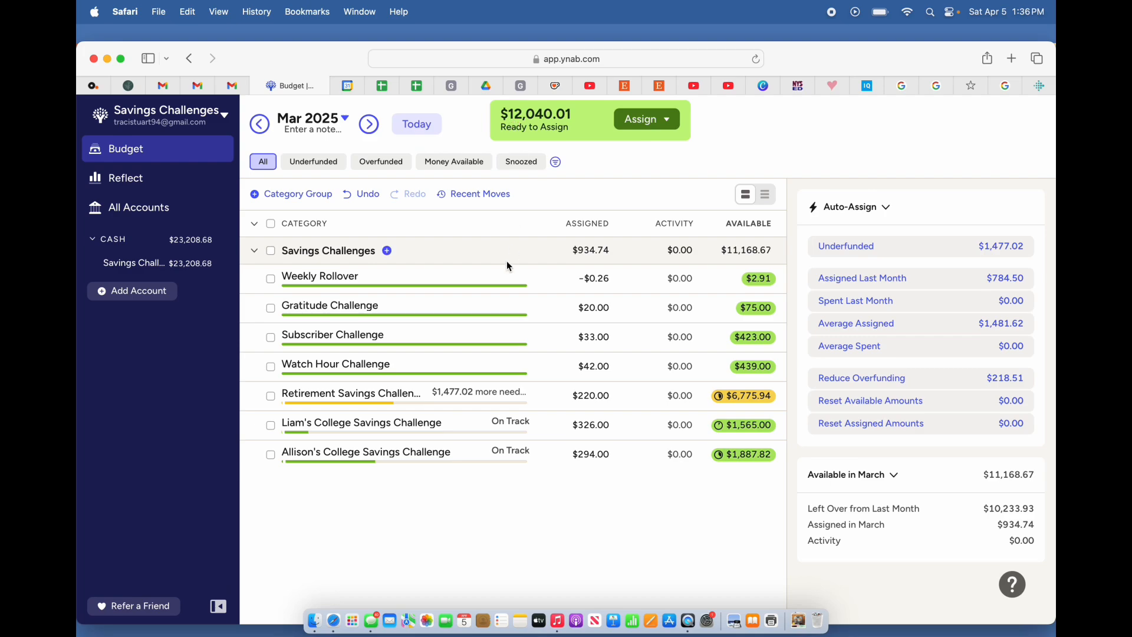
click(515, 399)
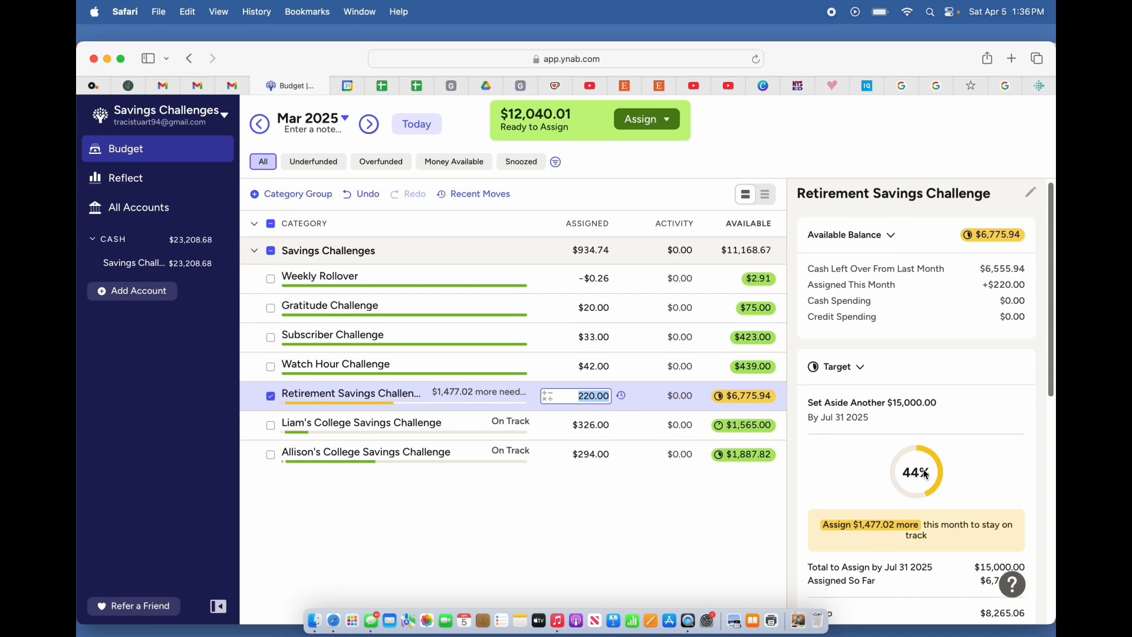
scroll(926, 474, down, 2)
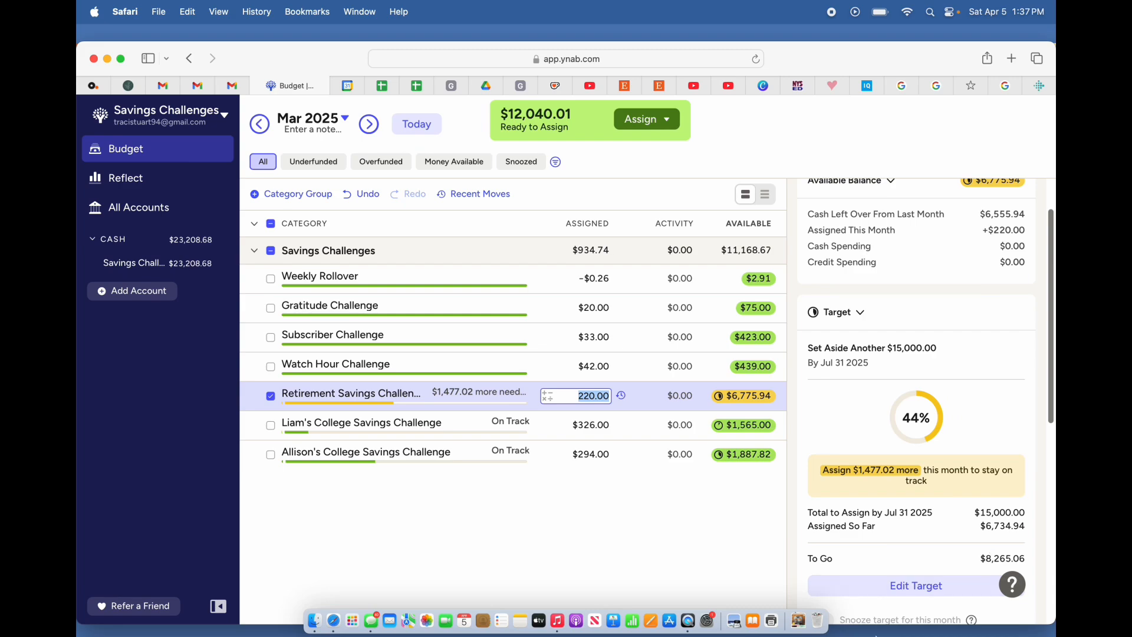
click(550, 399)
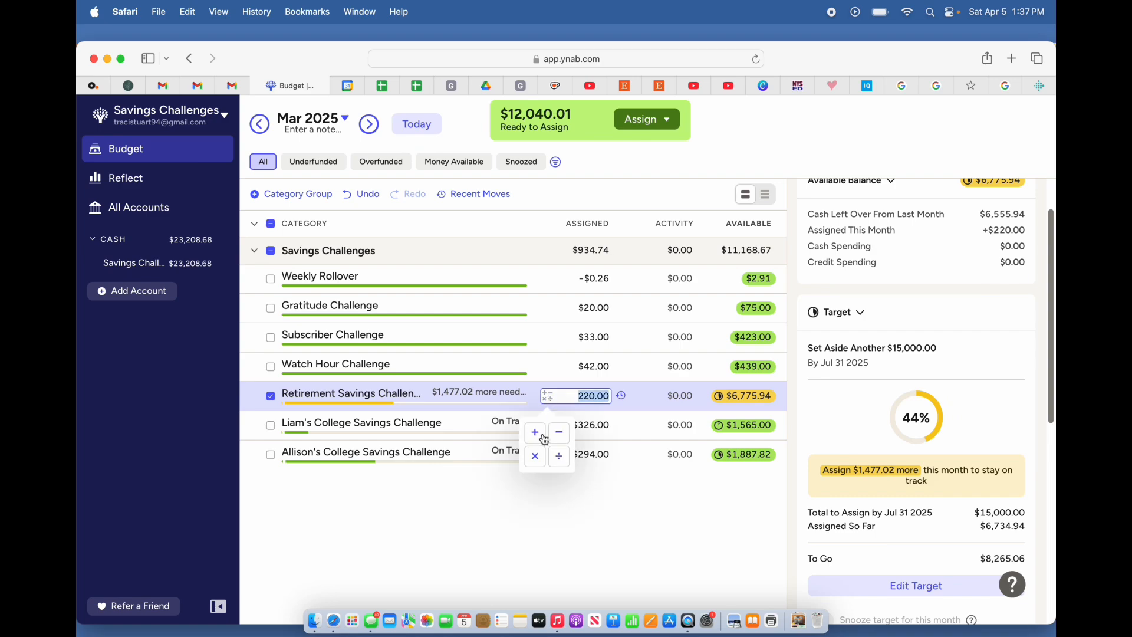
text(+)
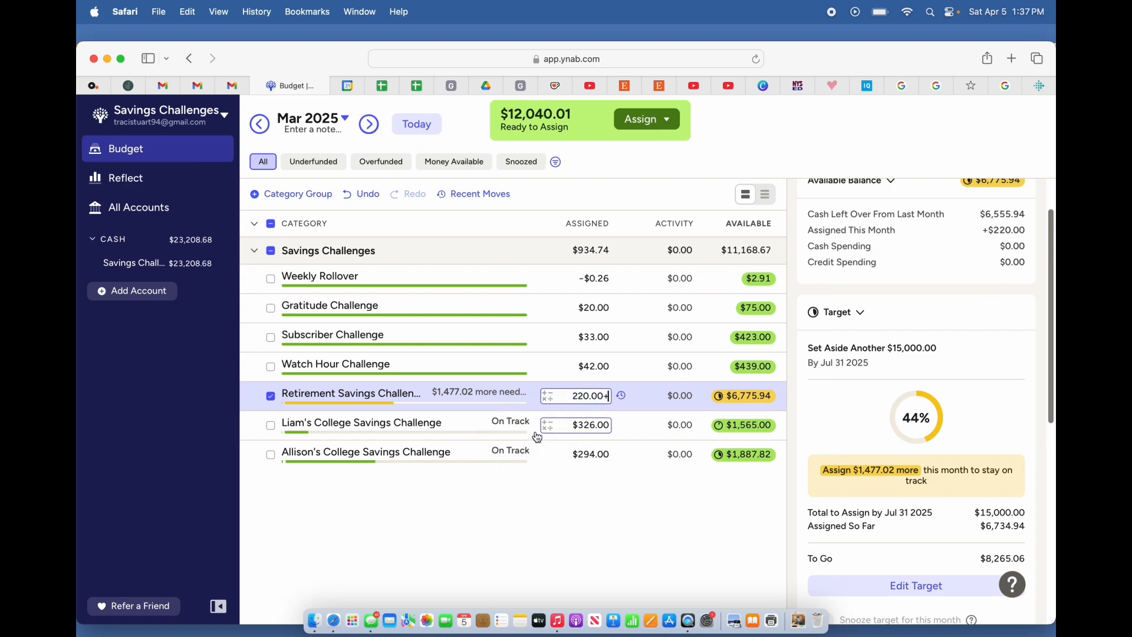
text(1098)
text(.0)
key(BackSpace)
key(BackSpace)
key(BackSpace)
key(BackSpace)
text(298)
key(Return)
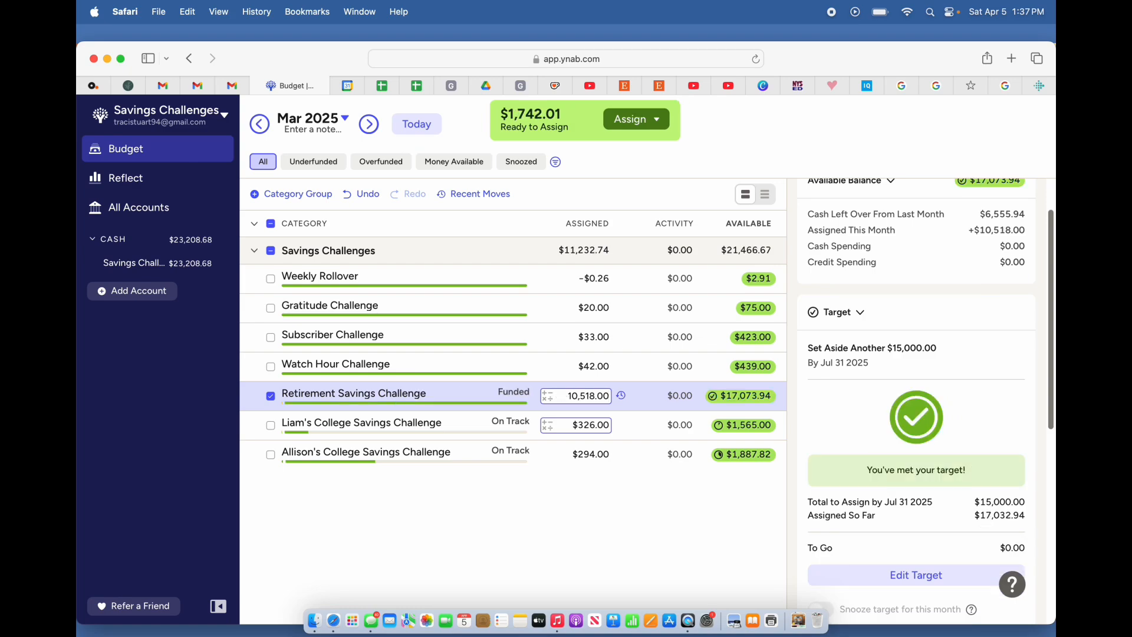
Step: Examine the available balance, target progress and auto-assign figures of the Retirement Savings Challenge category for March 2025
scroll(1013, 259, up, 2)
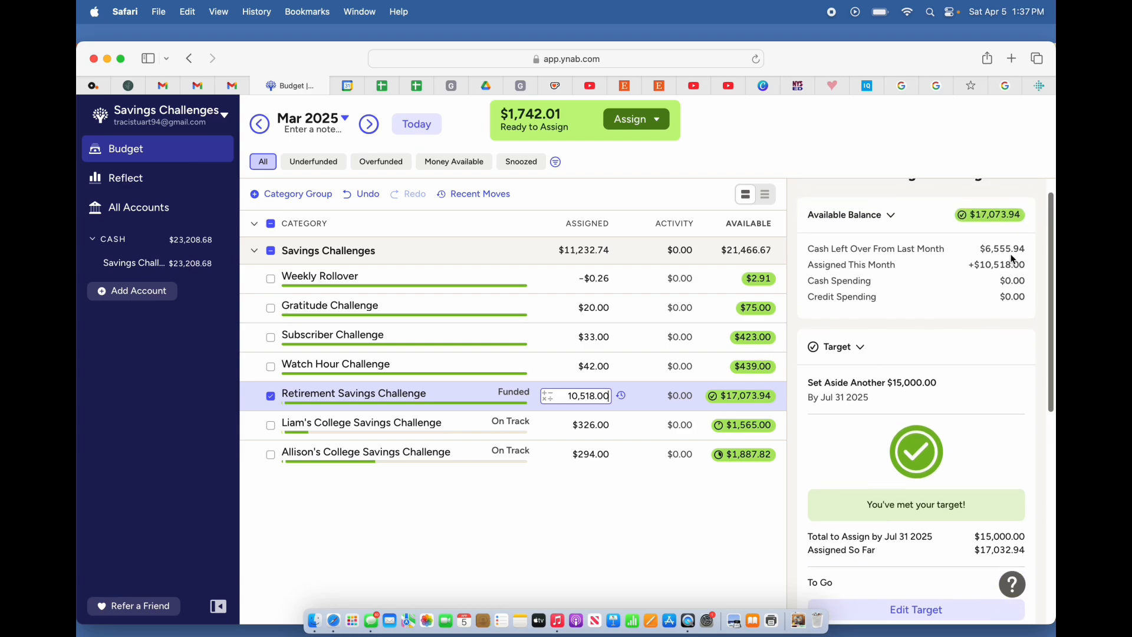
scroll(1012, 260, up, 1)
scroll(1012, 259, down, 4)
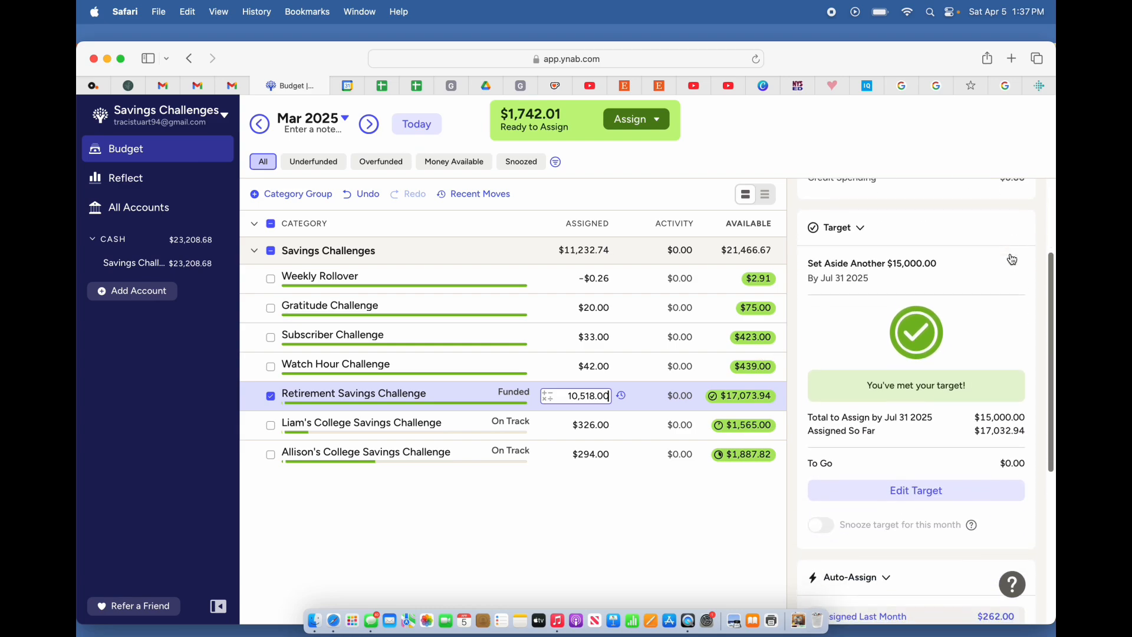
scroll(1013, 260, down, 5)
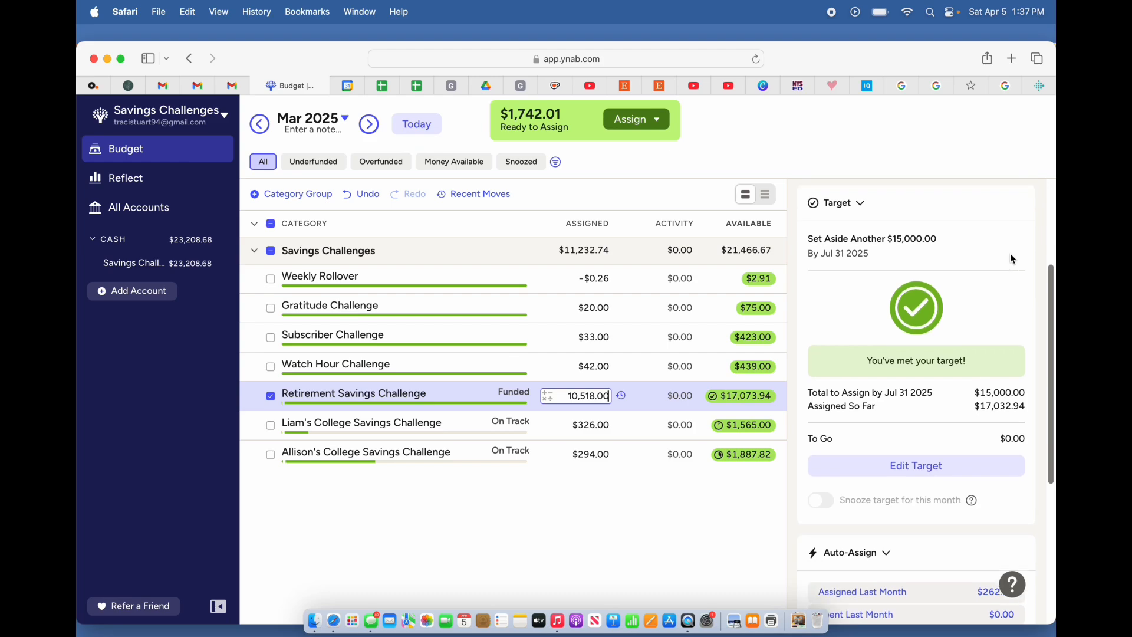
scroll(1011, 259, down, 1)
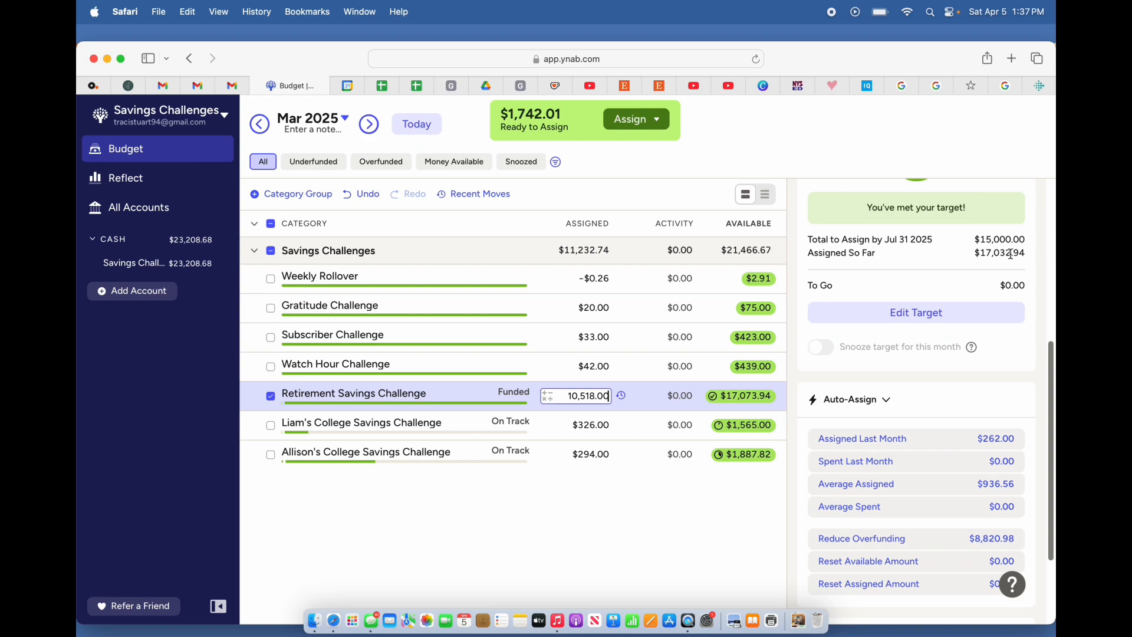
scroll(1010, 255, down, 2)
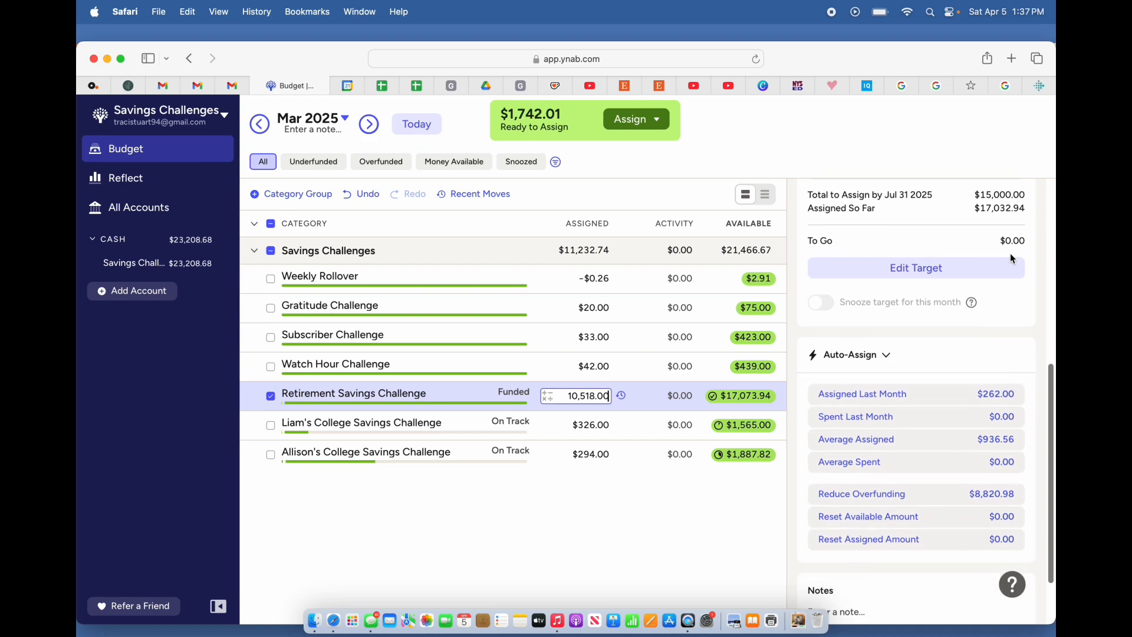
scroll(1012, 259, up, 7)
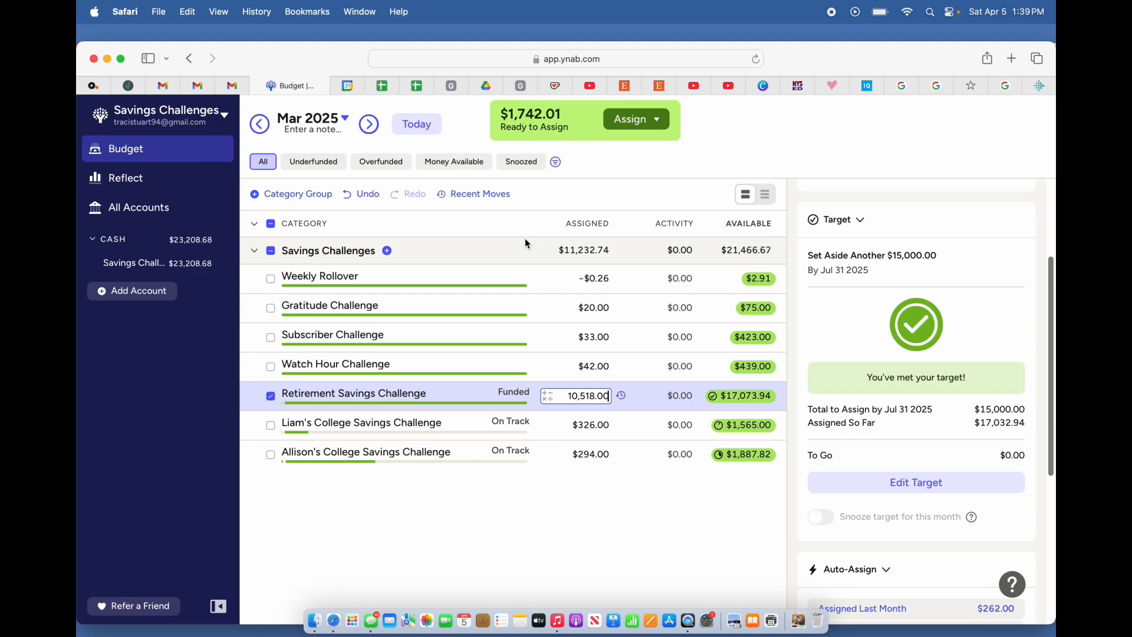
Step: Add 498.92 to the March 2025 assigned amount of the Weekly Rollover category
click(543, 281)
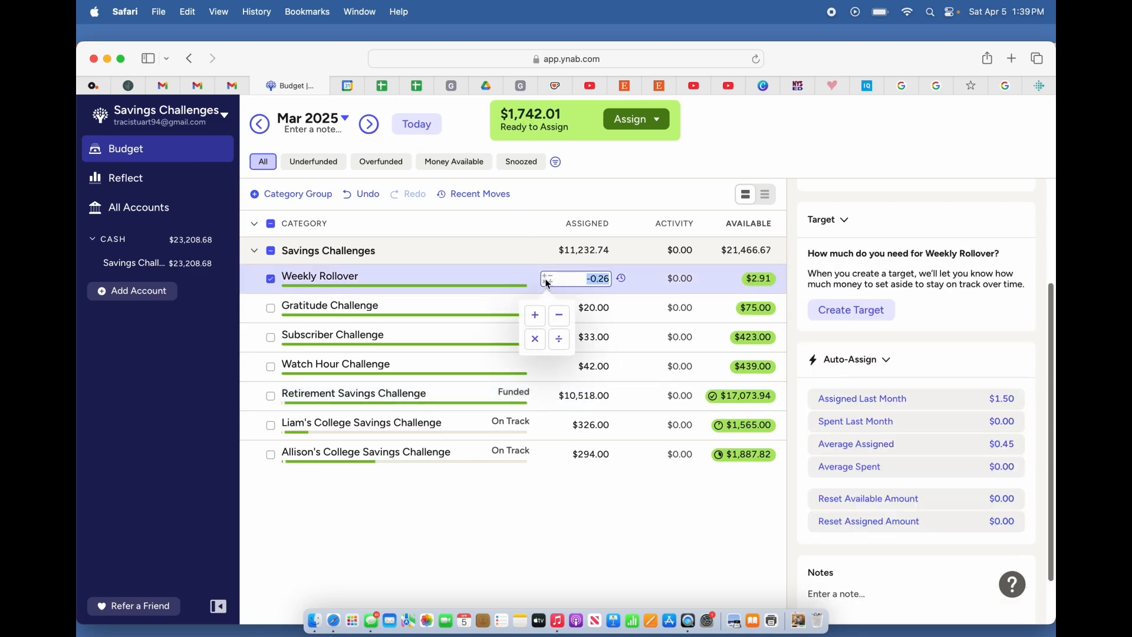
click(535, 316)
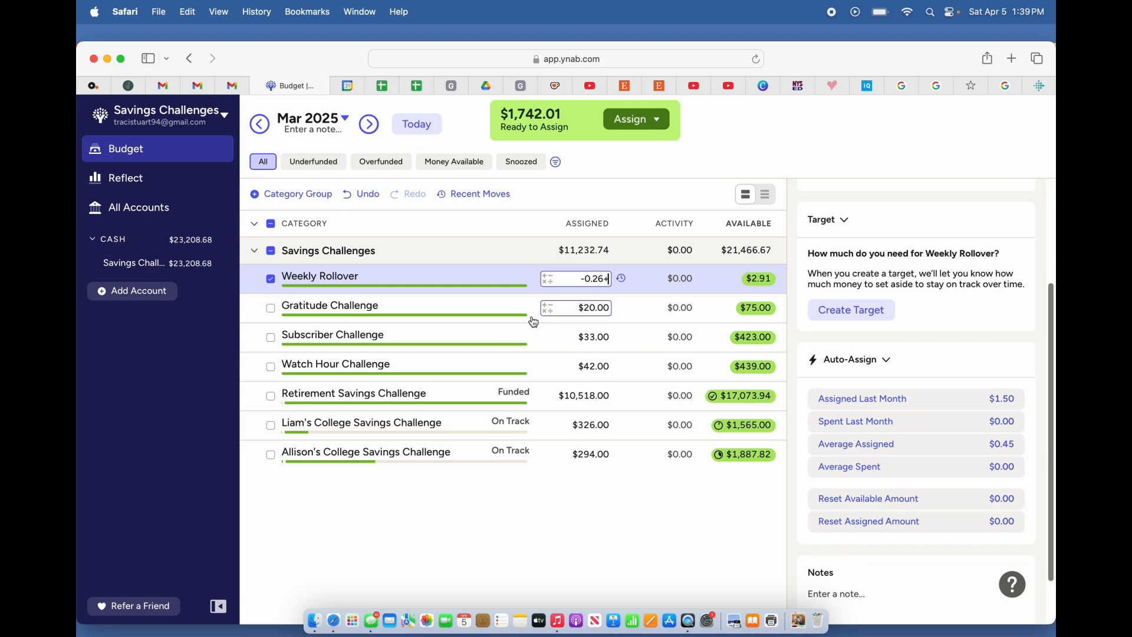
text(498.92)
key(Return)
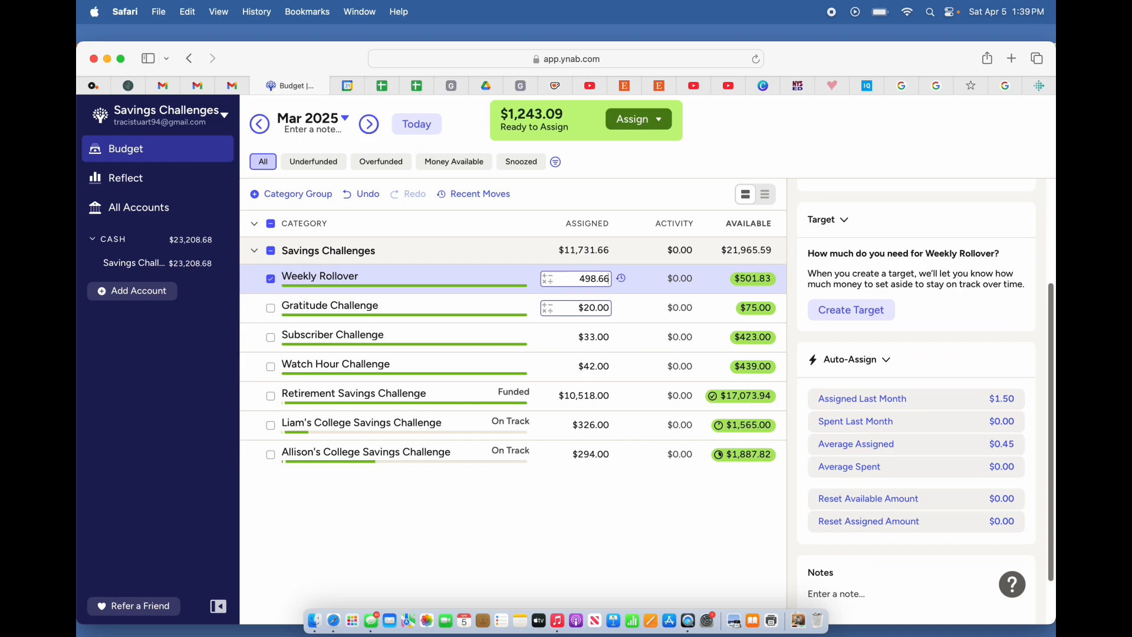
Step: Examine the target progress and auto-assign figures of the second College Savings Challenge category
click(439, 455)
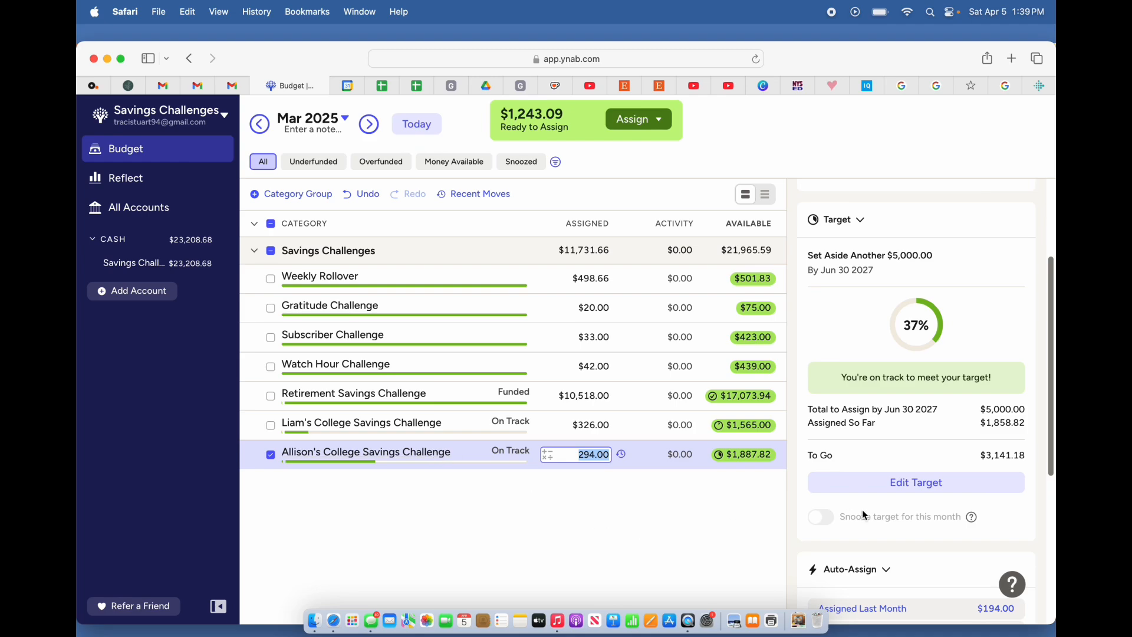
scroll(862, 514, down, 3)
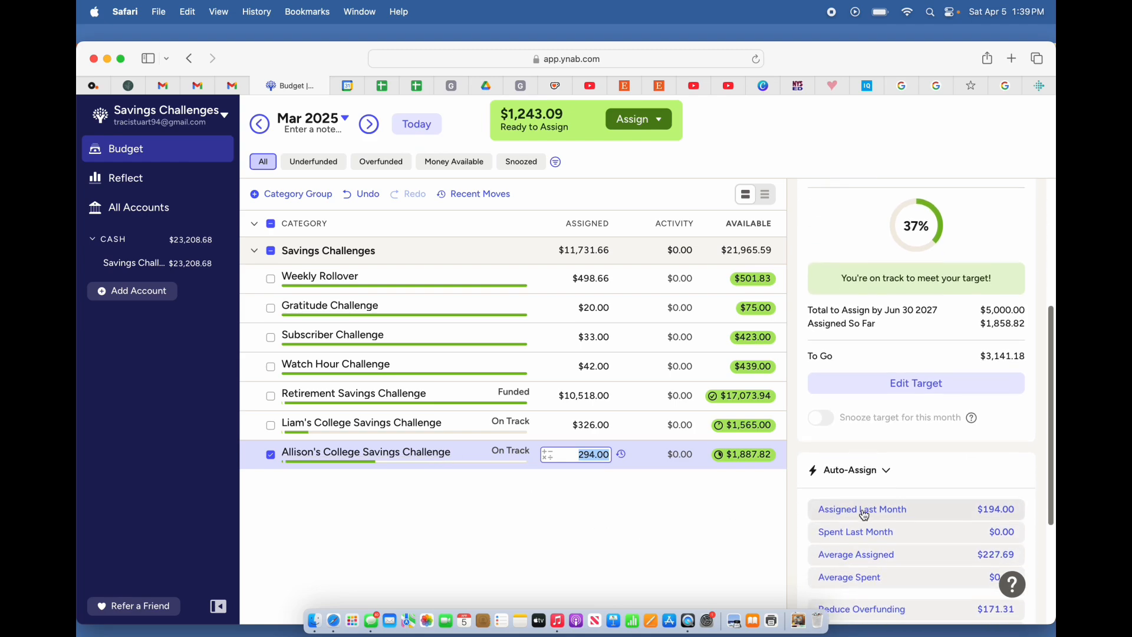
scroll(863, 514, down, 3)
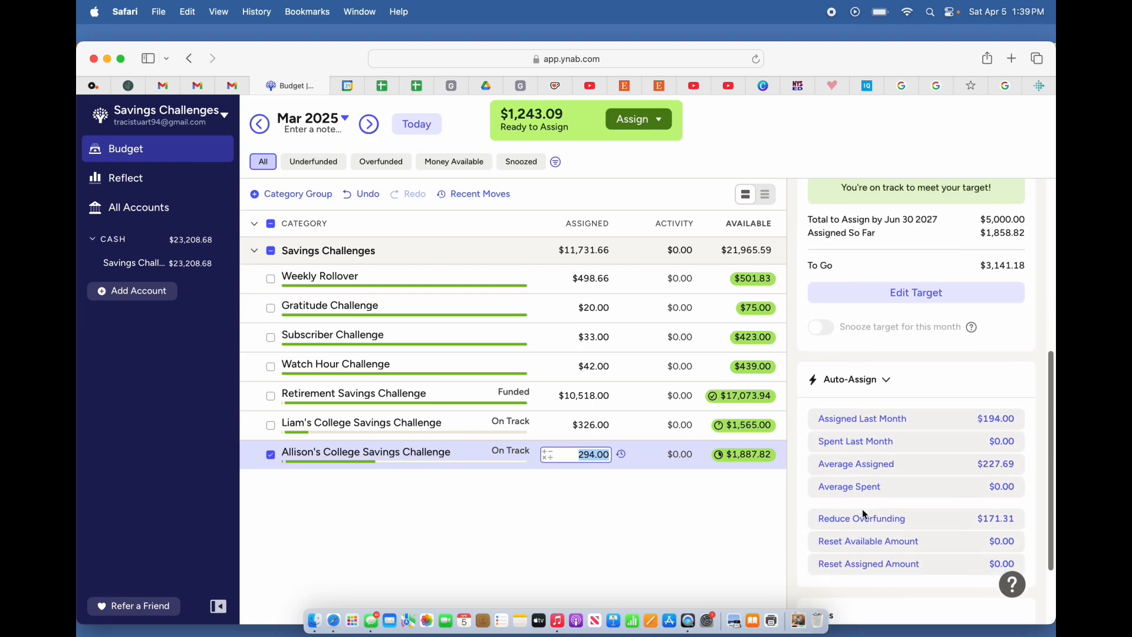
scroll(862, 512, down, 3)
scroll(863, 514, up, 7)
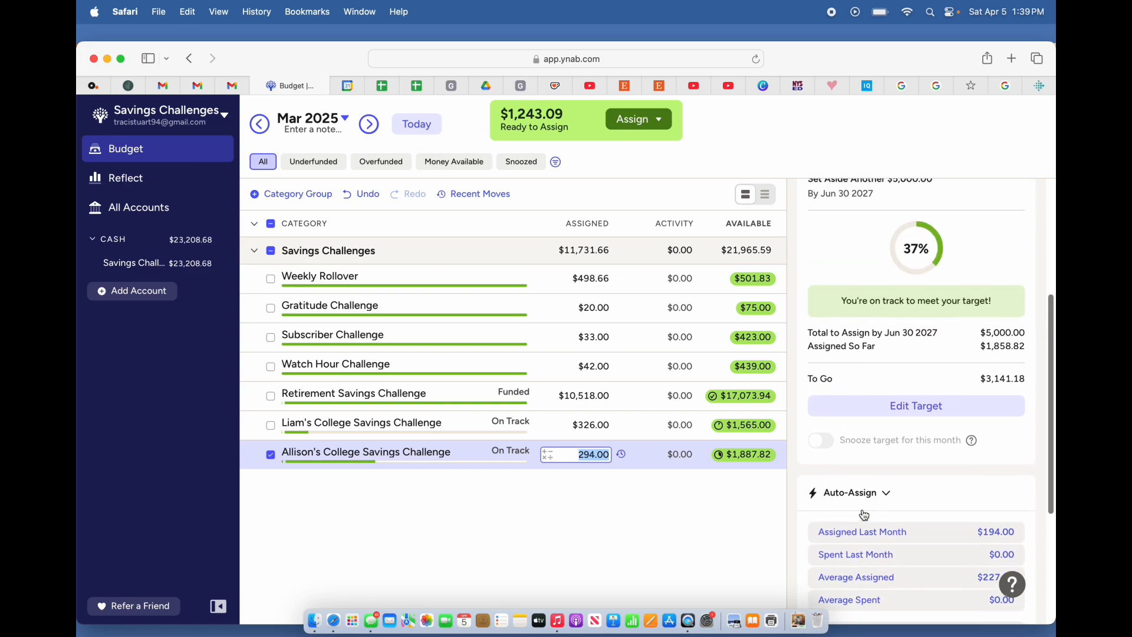
scroll(864, 515, up, 1)
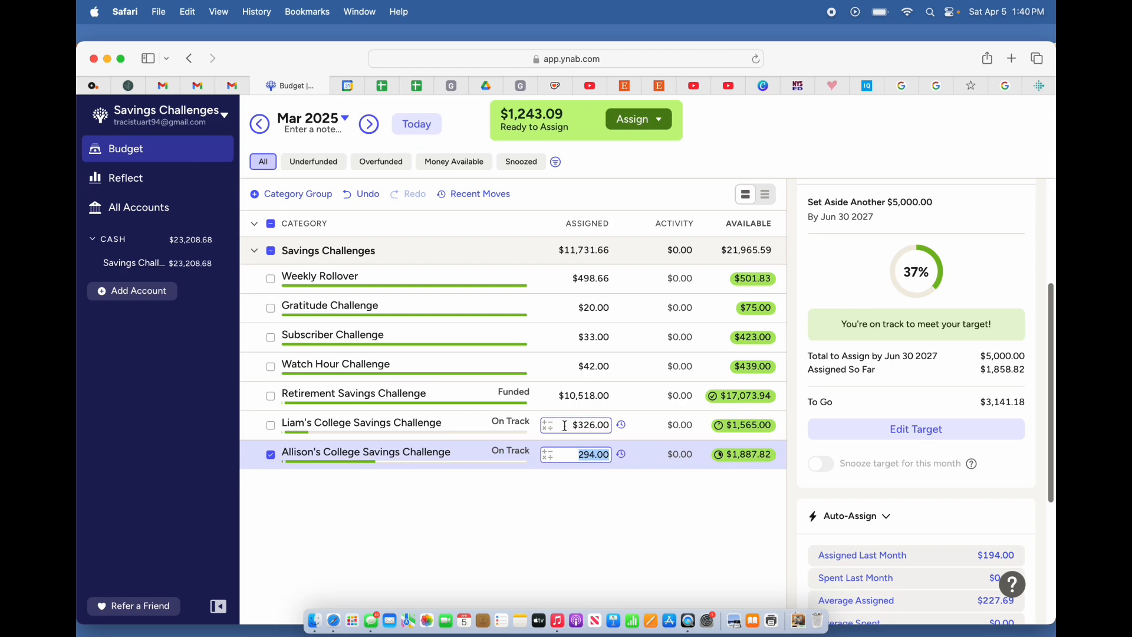
Step: Add 1243.09 to the March 2025 assigned amount of the first College Savings Challenge category
click(548, 428)
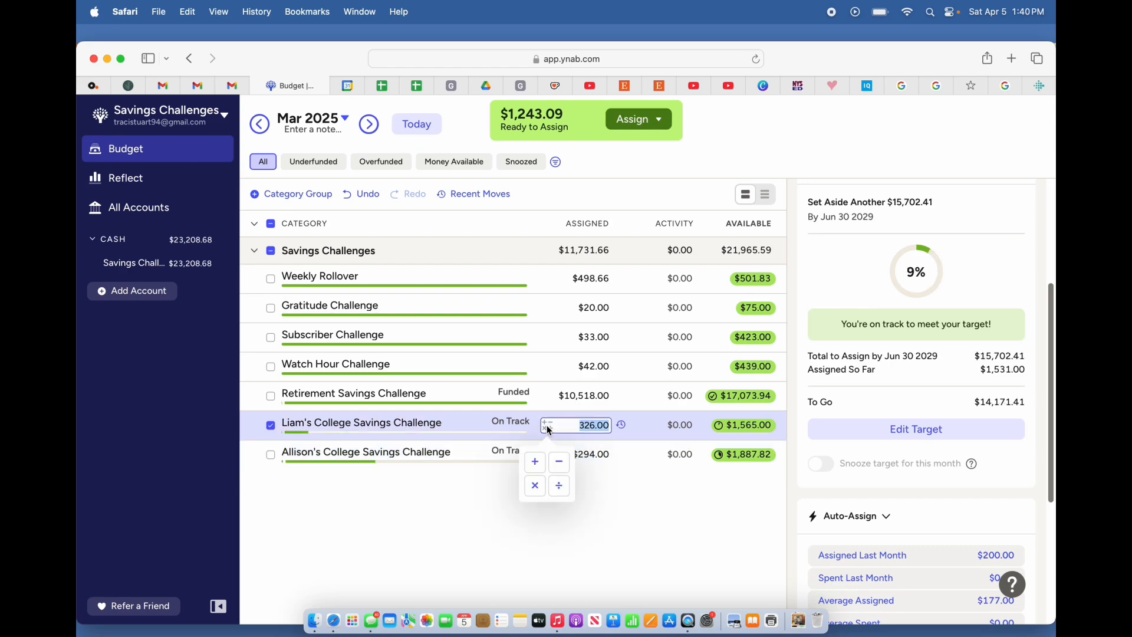
click(535, 462)
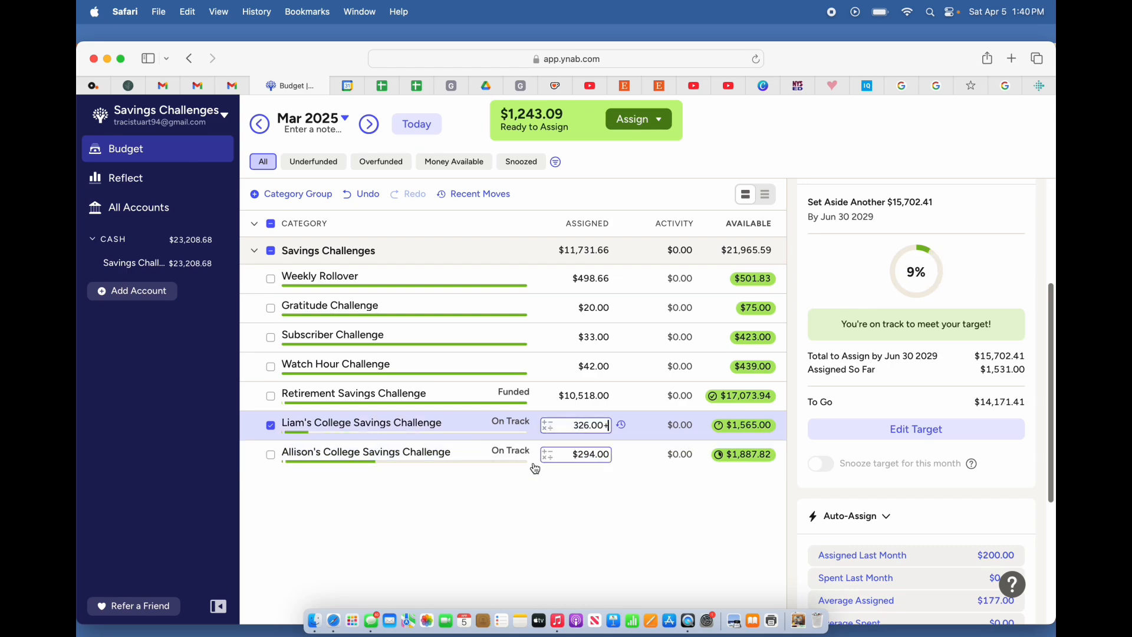
text(1243.9)
key(BackSpace)
key(BackSpace)
text(.09)
key(Return)
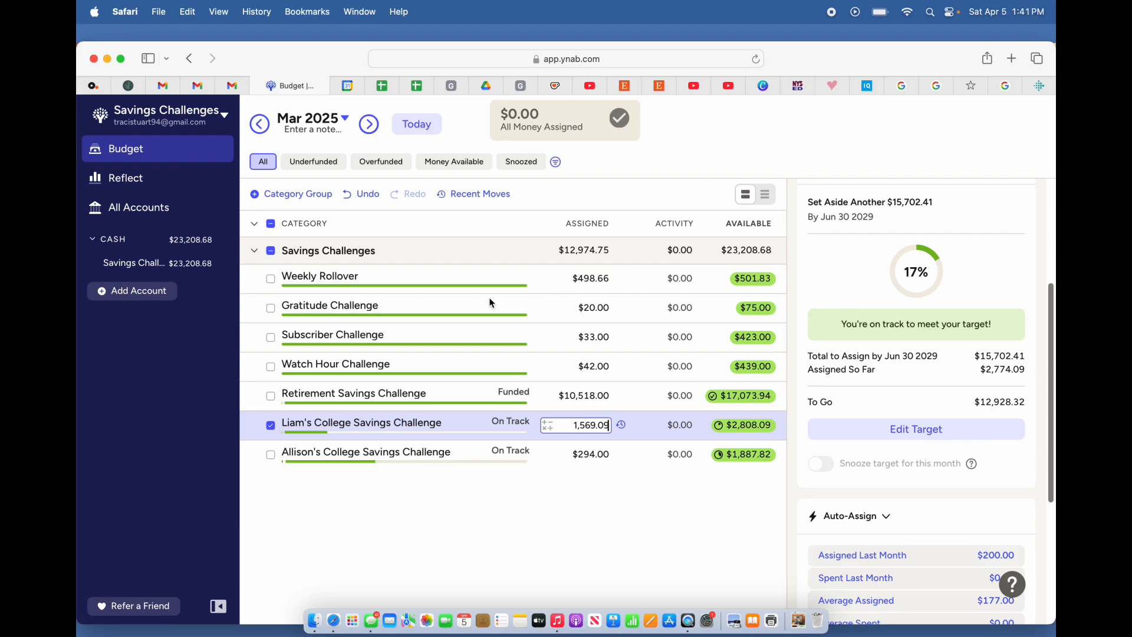
Step: Try subtracting 108 from the assigned amount of the Weekly Rollover category, and undo that change
click(549, 281)
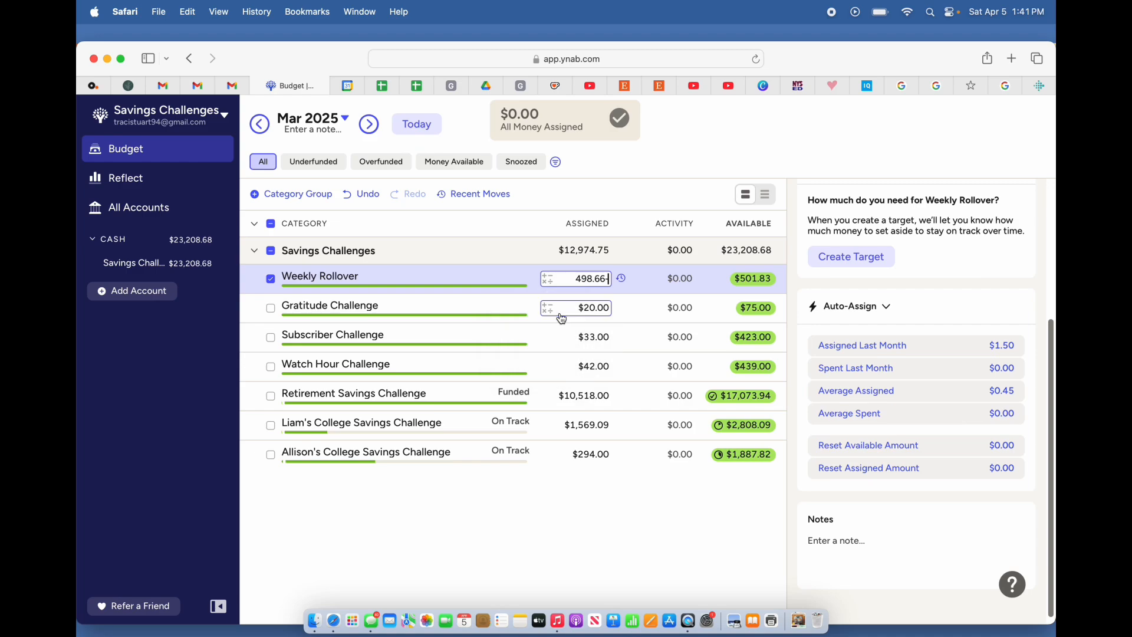
text(-108)
key(Return)
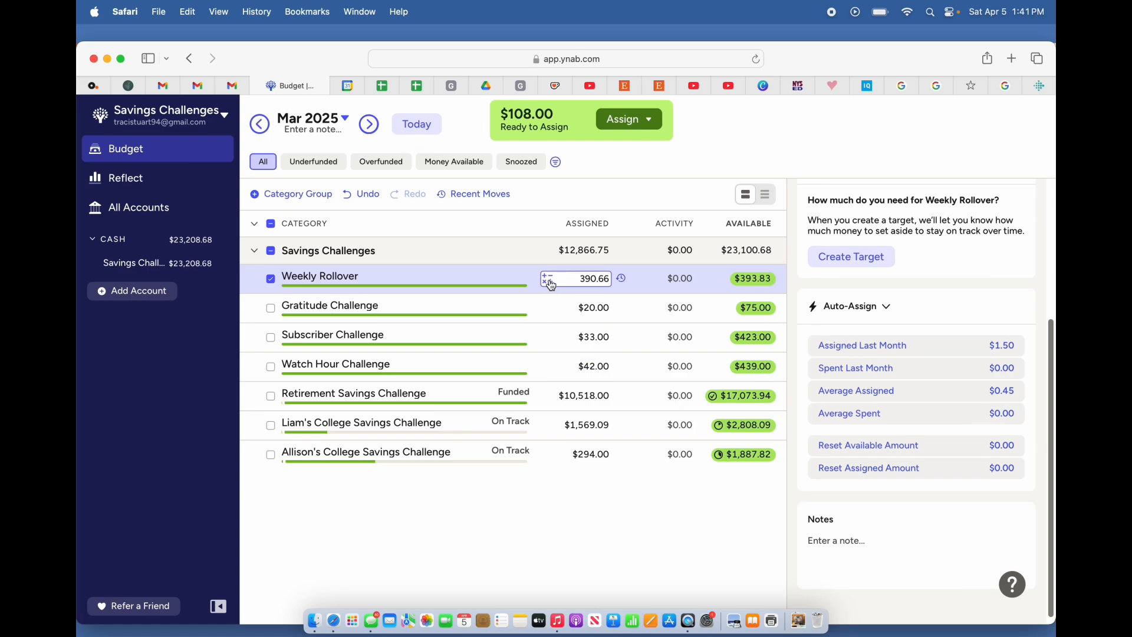
click(360, 195)
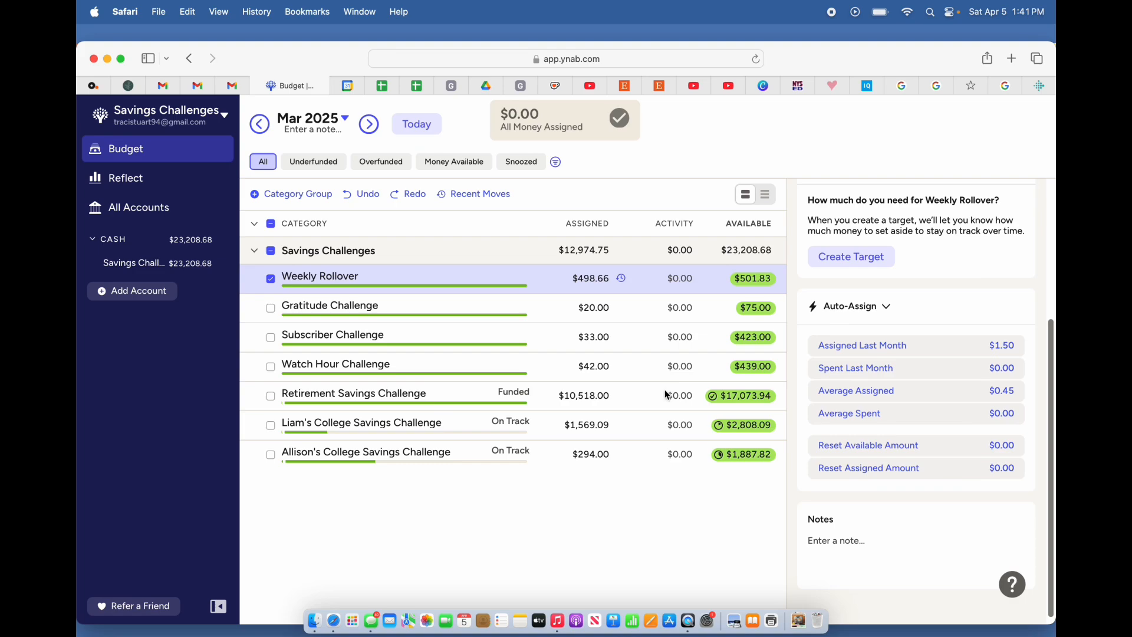
Step: Subtract 6, 40 and 20 in turn from the assigned amount of the first College Savings Challenge category
click(547, 431)
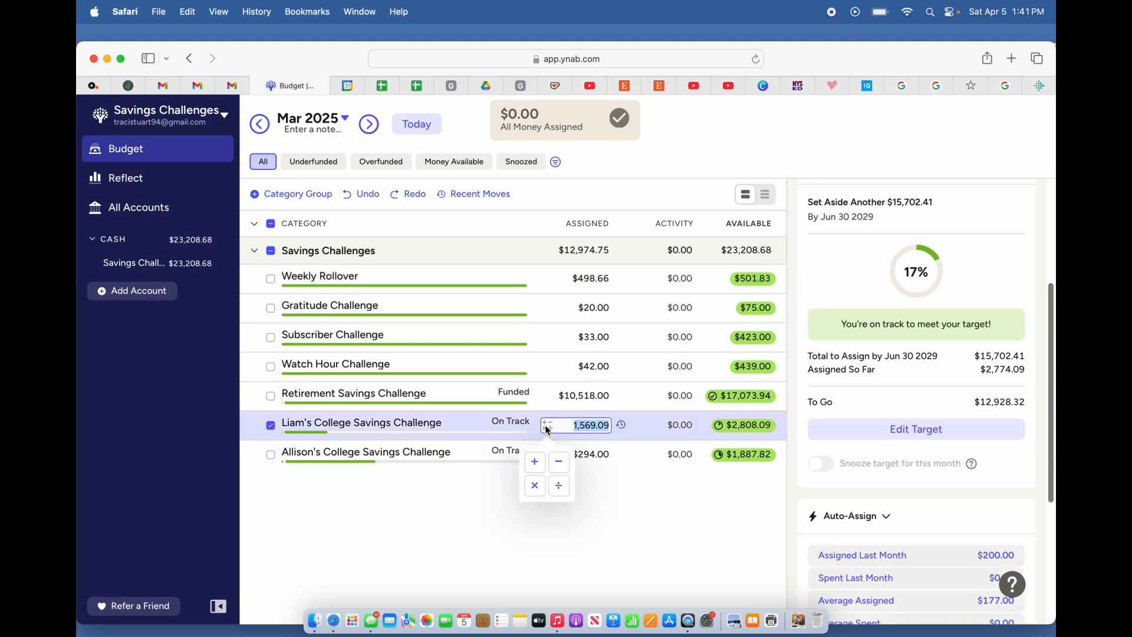
click(558, 463)
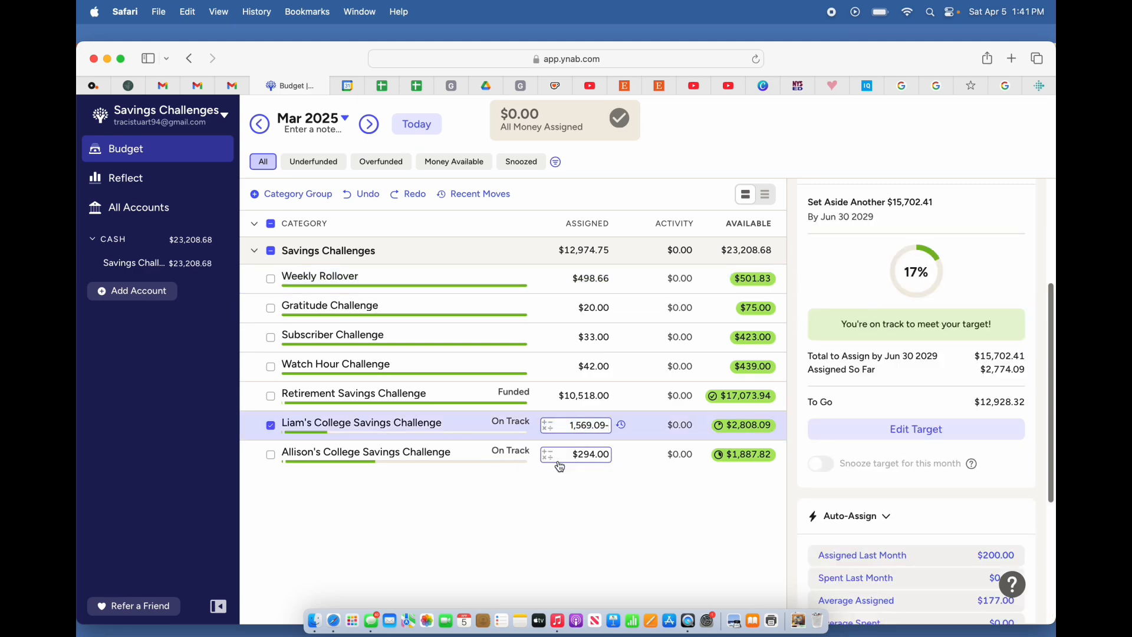
text(6)
key(Return)
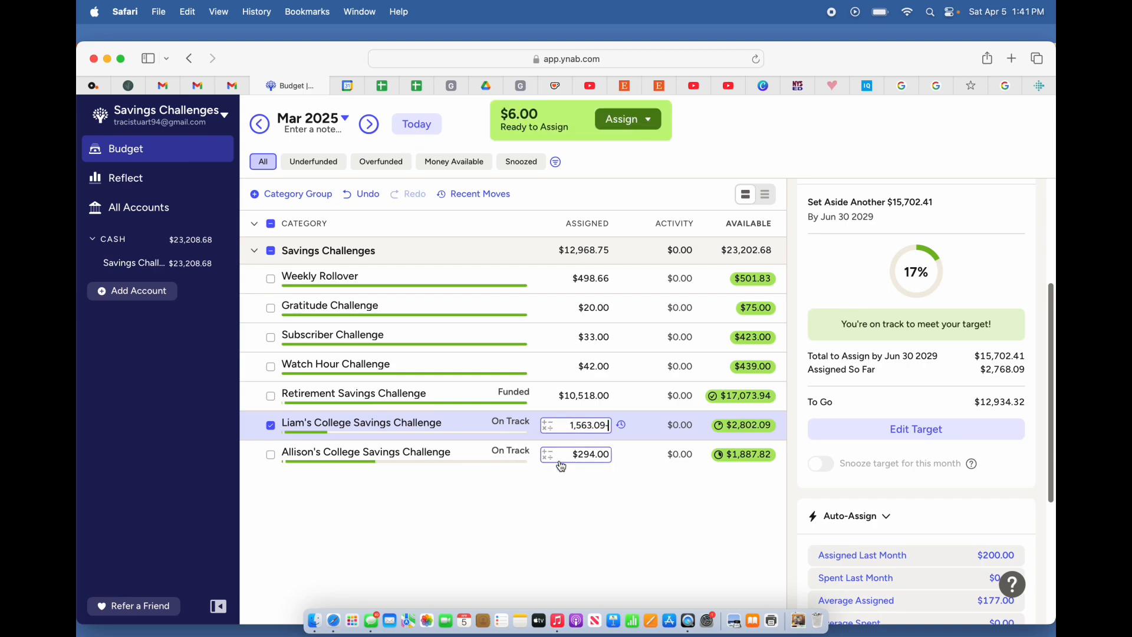
text(-40)
key(Return)
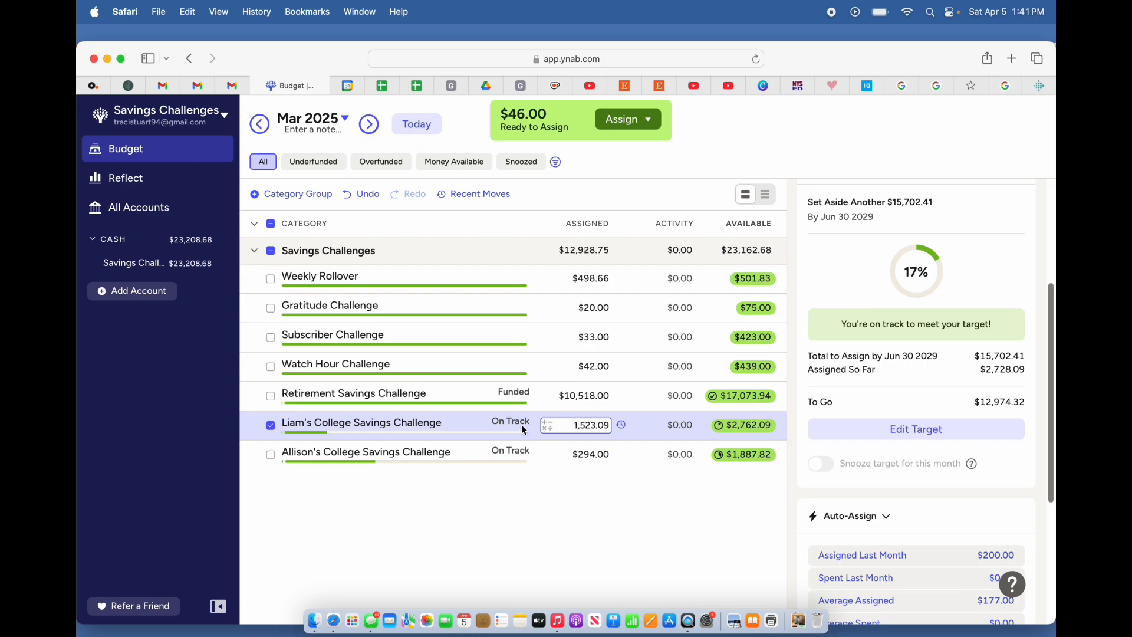
click(549, 427)
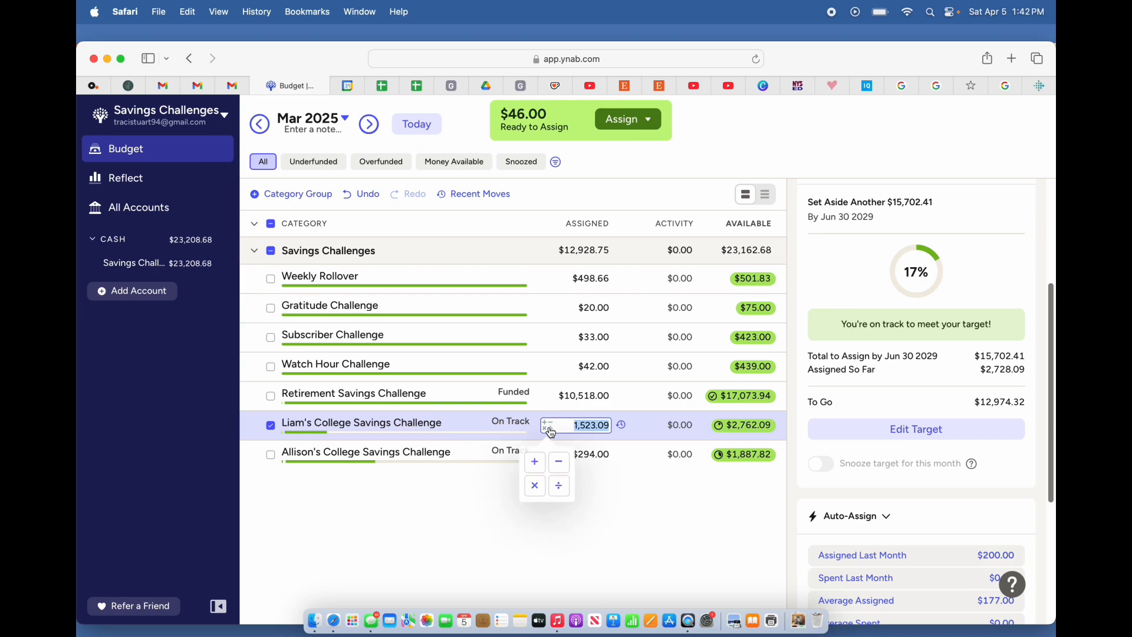
click(560, 464)
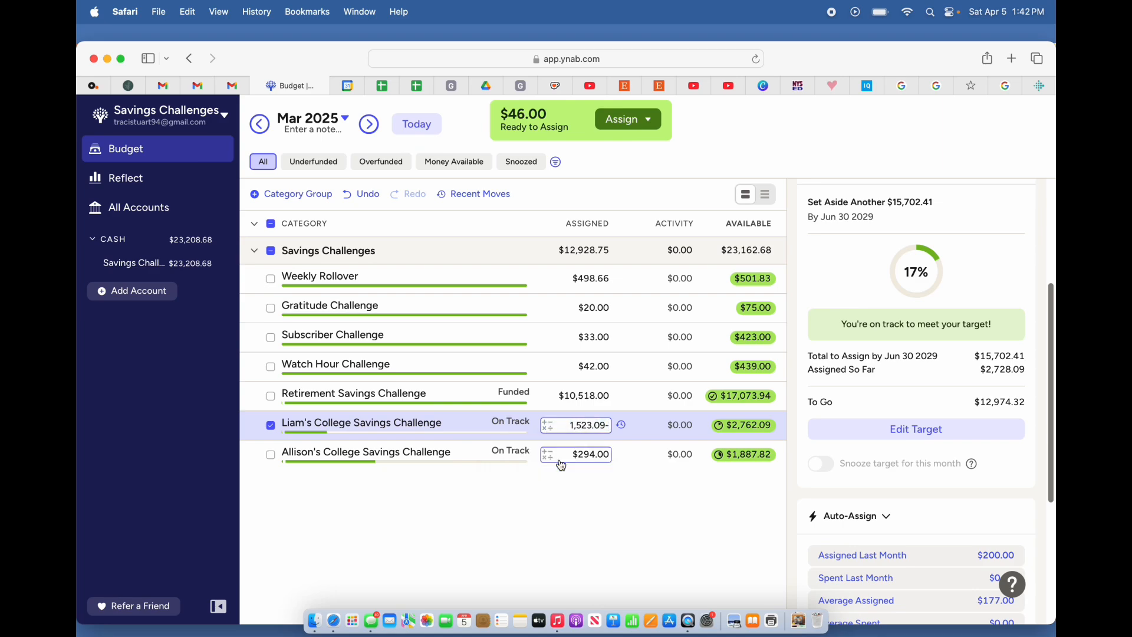
text(20)
key(Return)
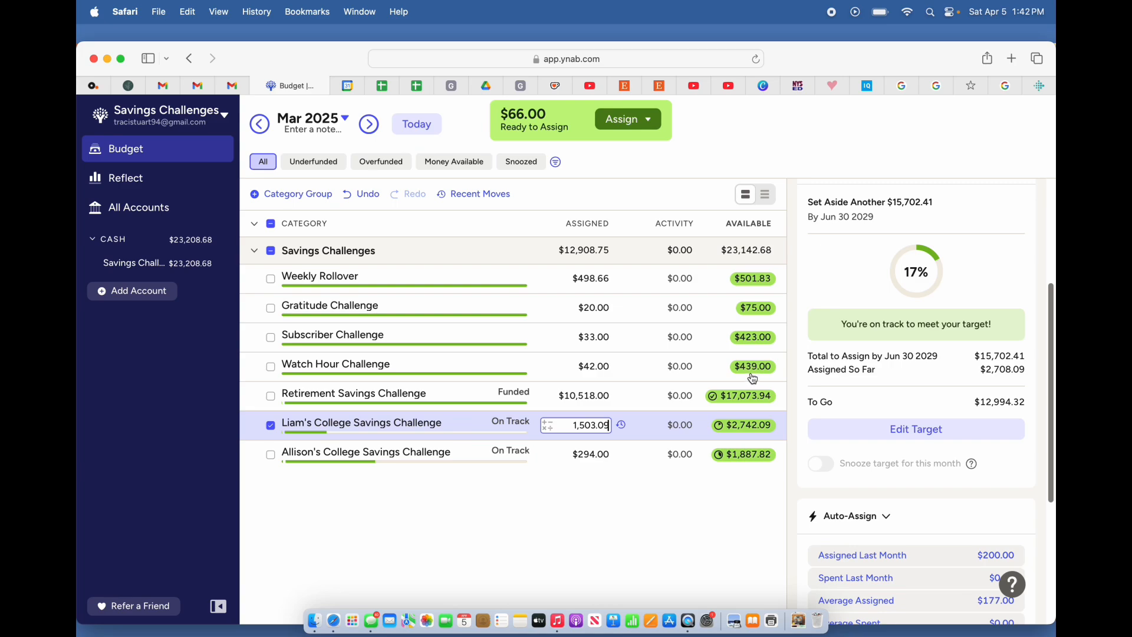
Step: Add 20 to the March 2025 assigned amount of the Gratitude Challenge category
click(547, 316)
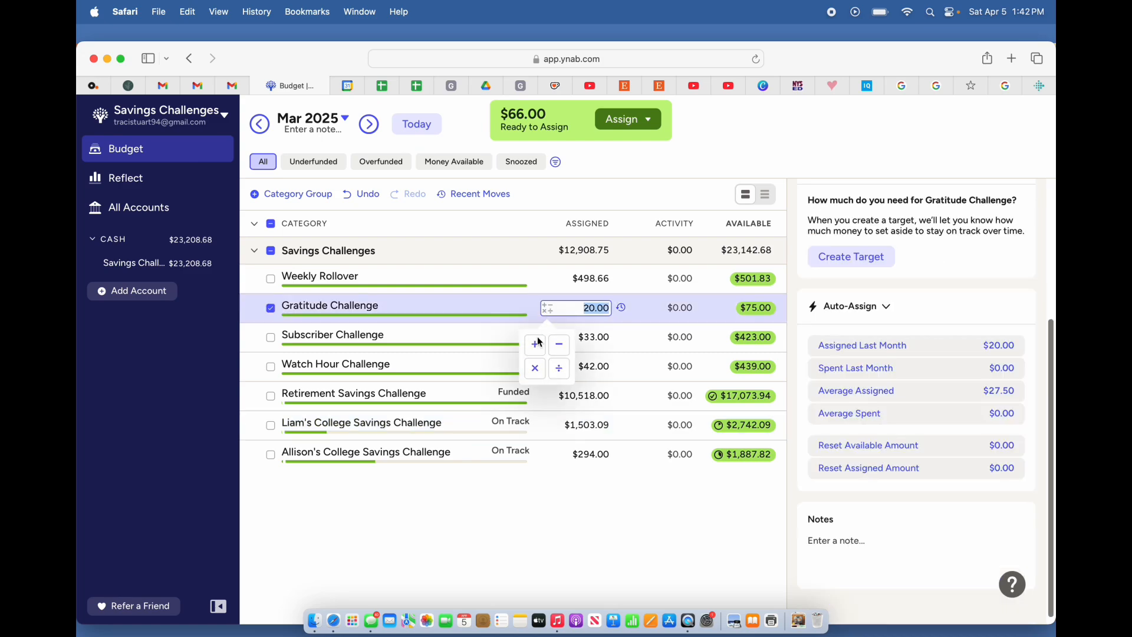
text(+)
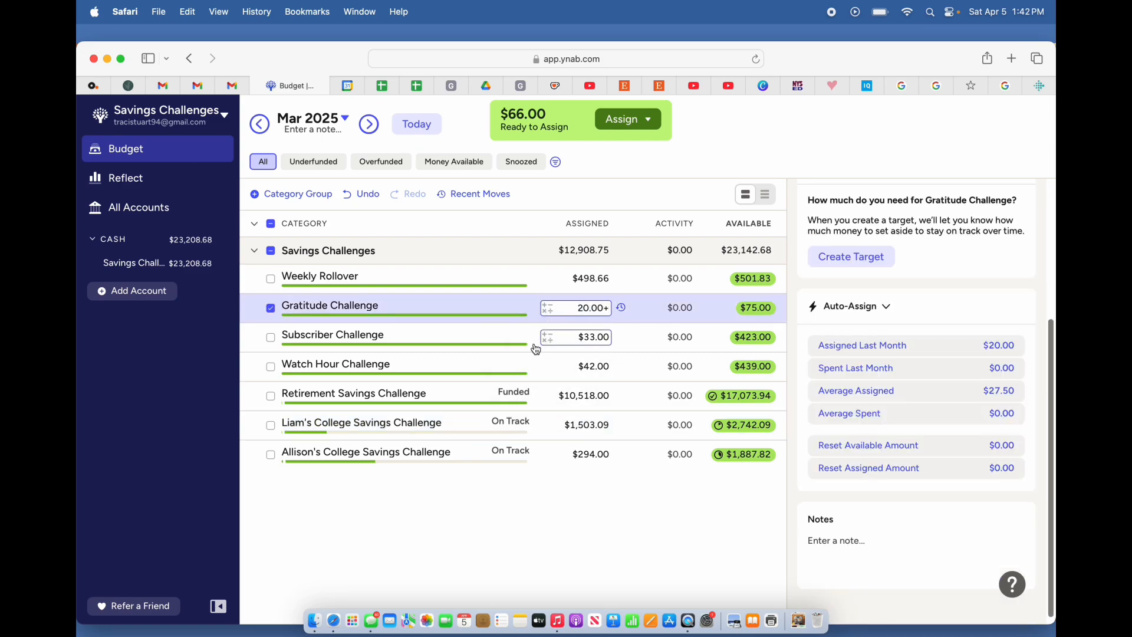
text(20)
key(Return)
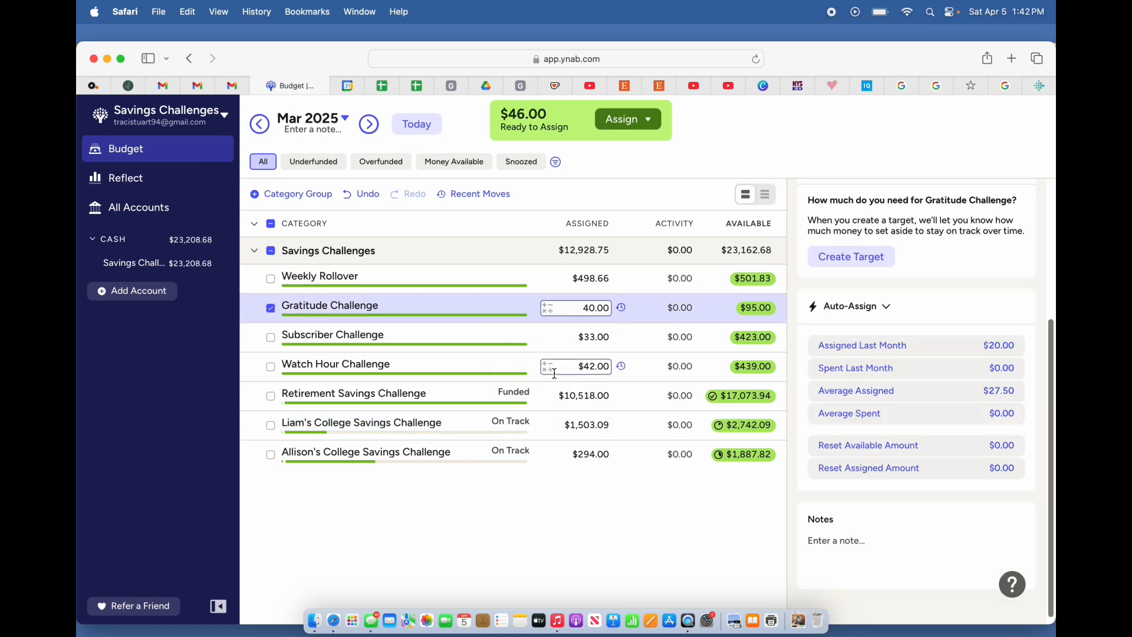
Step: Add 6 to the March 2025 assigned amount of the Subscriber Challenge category
click(546, 337)
click(537, 376)
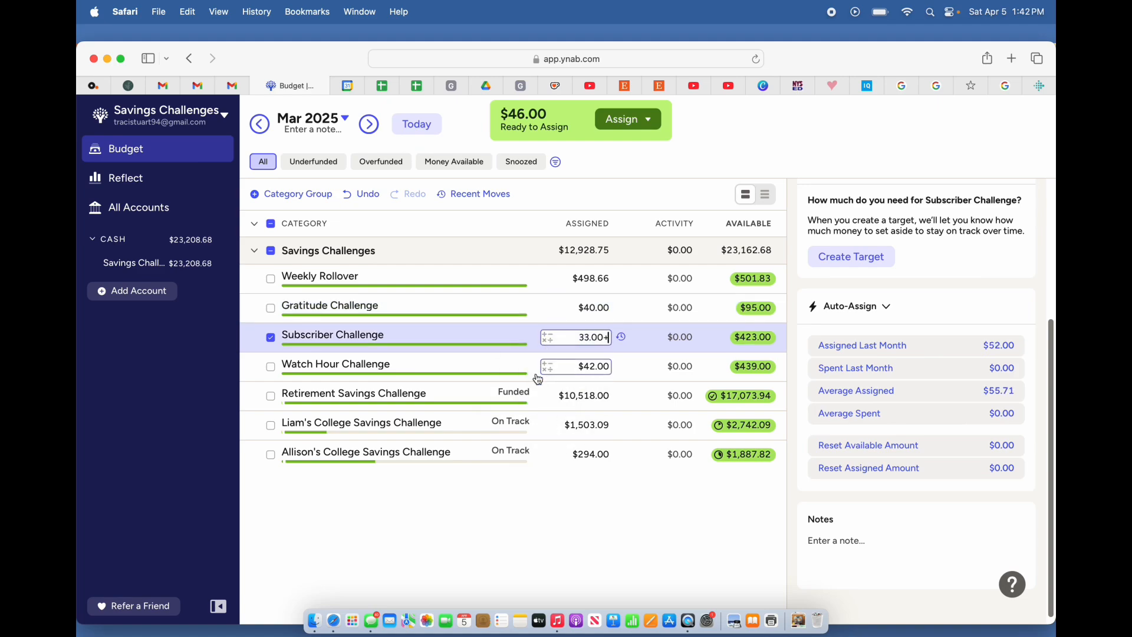
text(6)
key(Return)
Step: Add 40 to the March 2025 assigned amount of the Watch Hour Challenge category
click(552, 374)
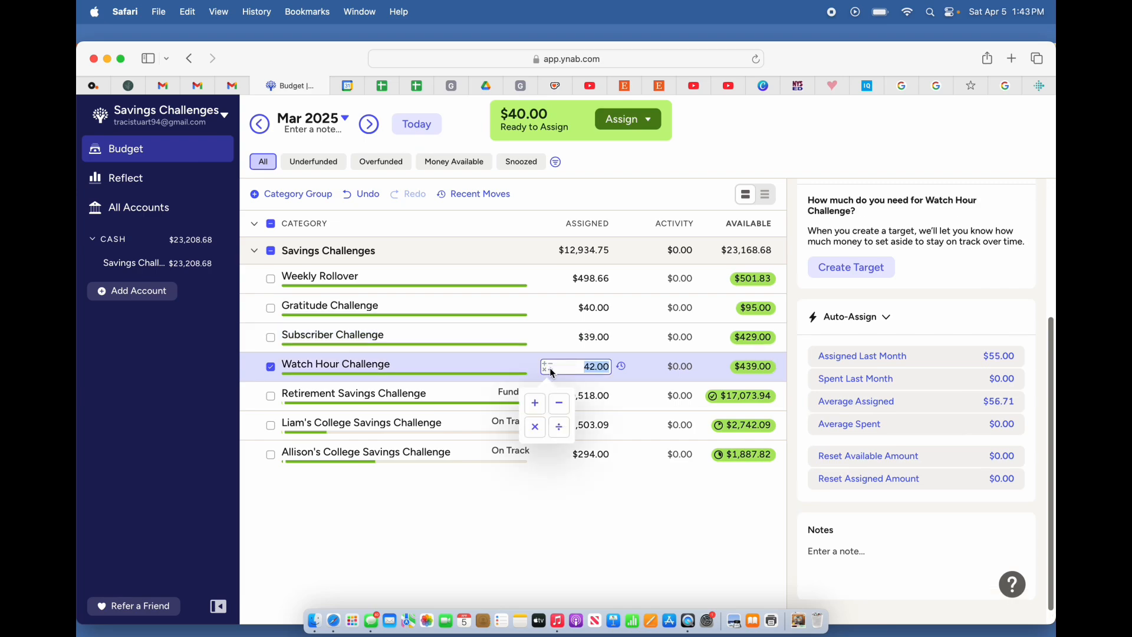
click(537, 406)
text(40)
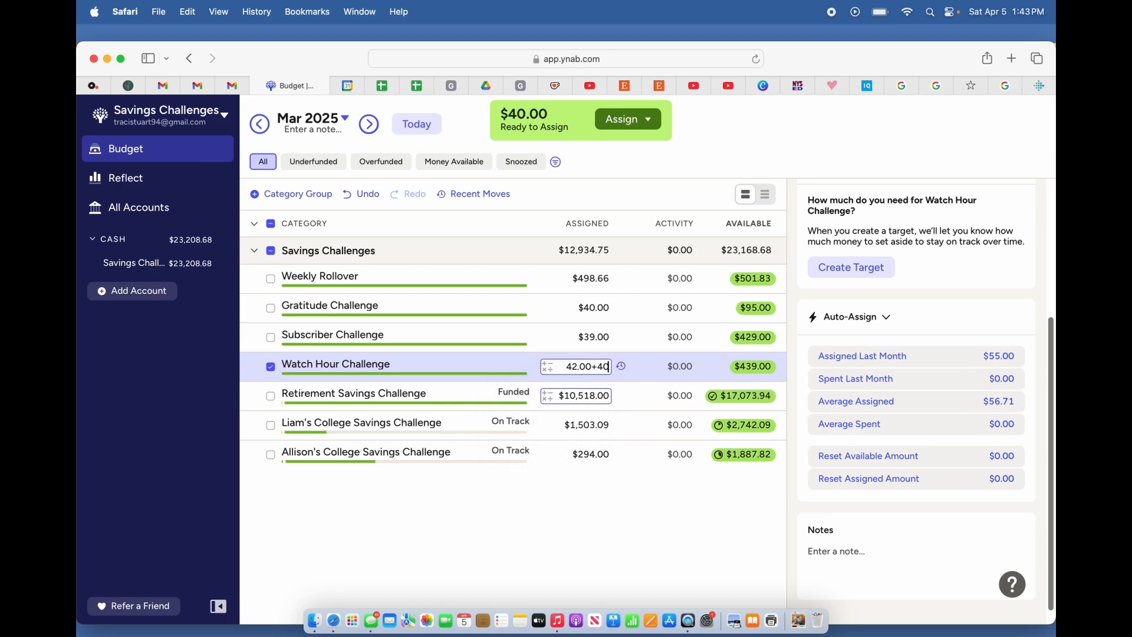
key(Return)
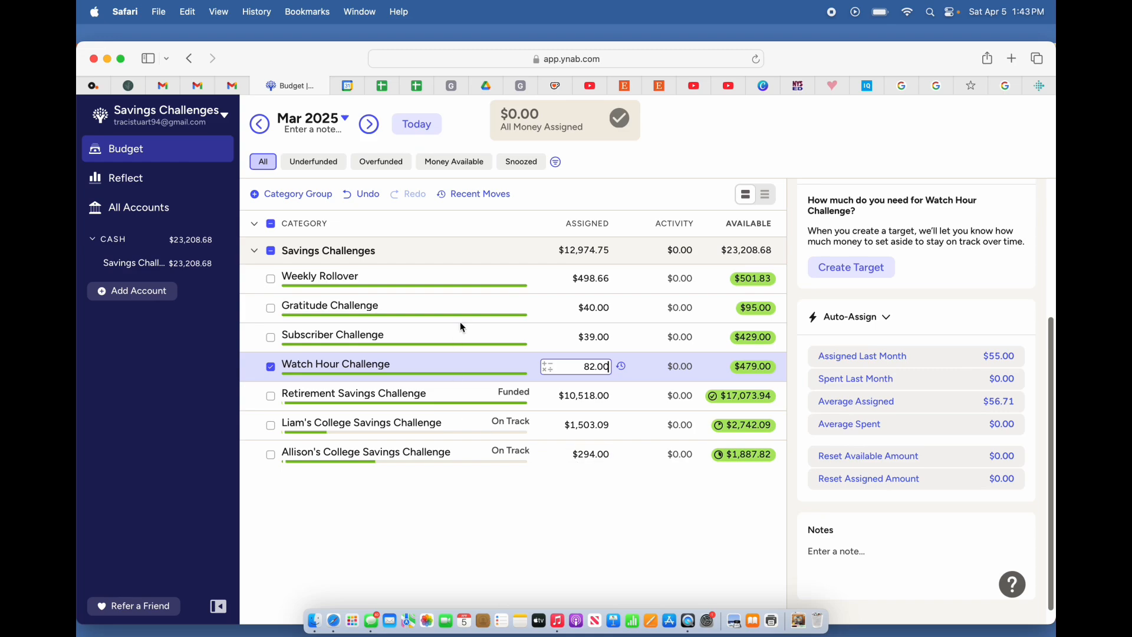
click(475, 280)
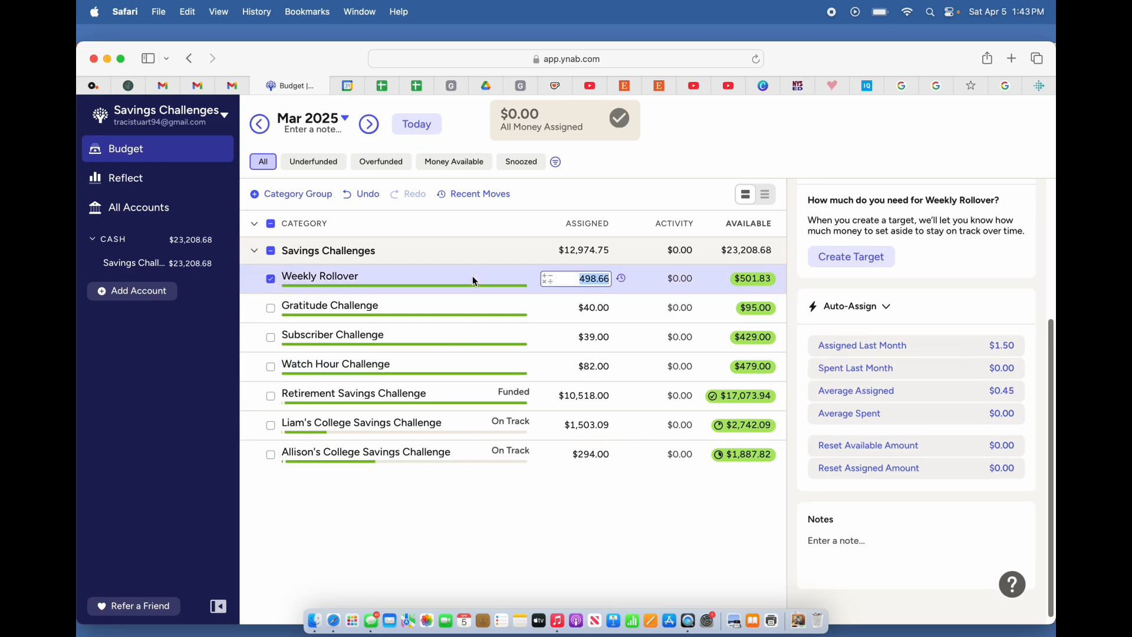
Step: Subtract 108 from the March 2025 assigned amount of the Weekly Rollover category
click(547, 279)
click(558, 317)
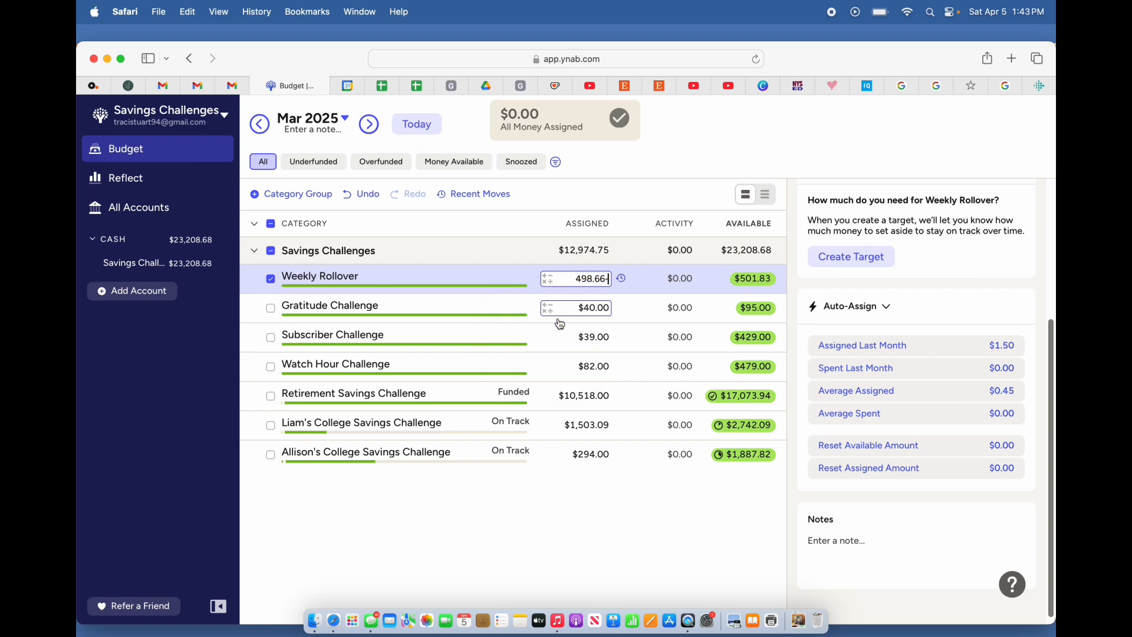
text(108)
key(Return)
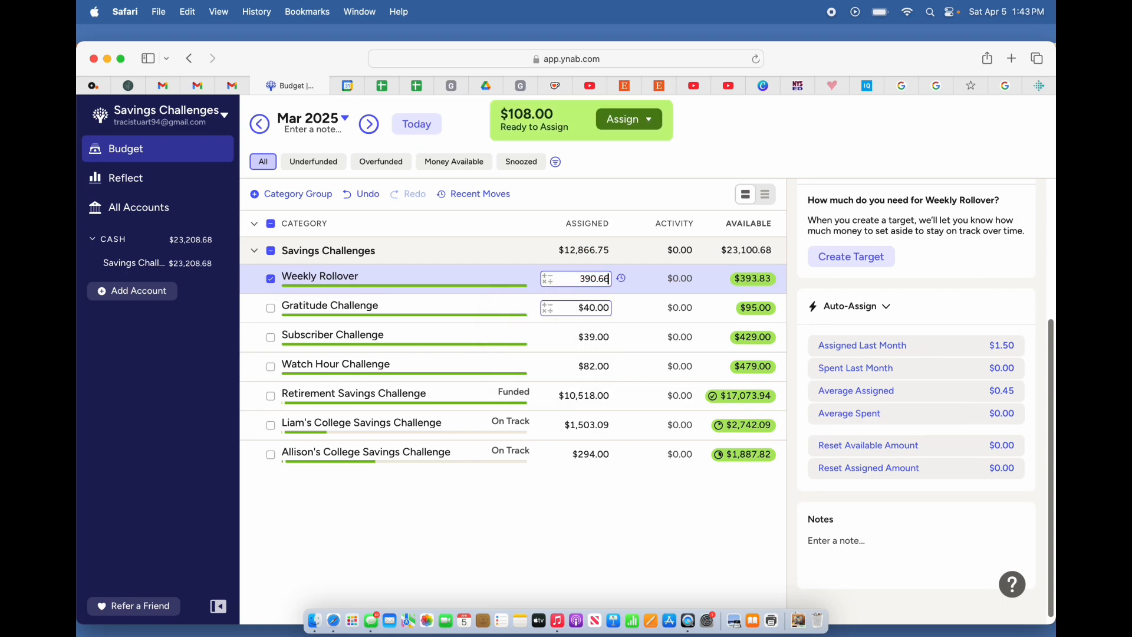
Step: Add 40 to the March 2025 assigned amount of the Retirement Savings Challenge category
click(547, 400)
click(534, 432)
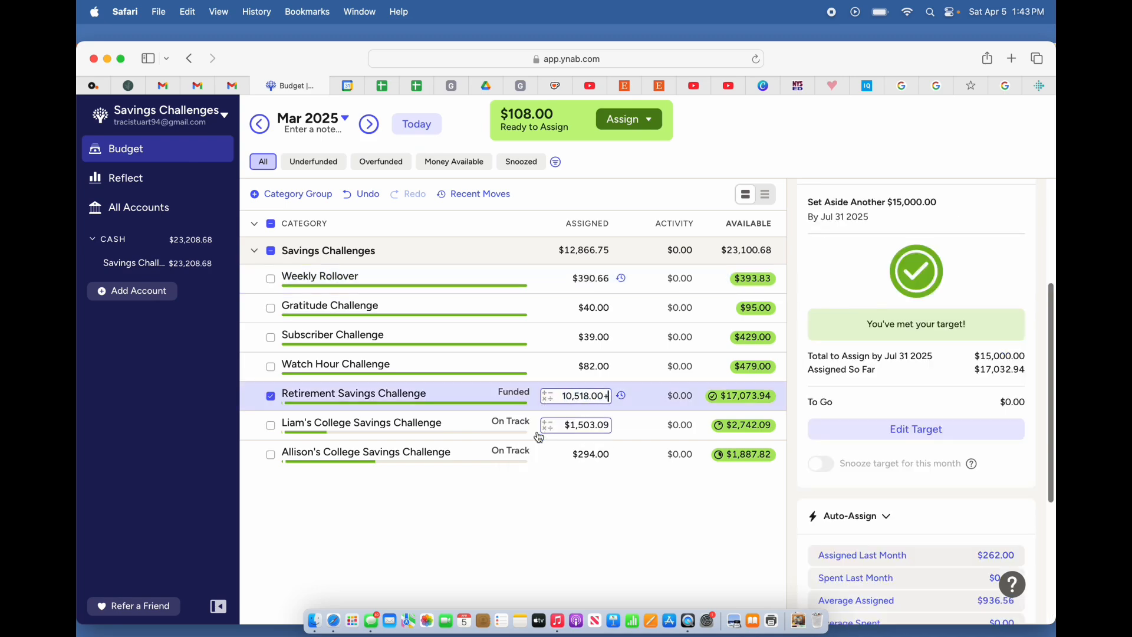
text(40)
key(Return)
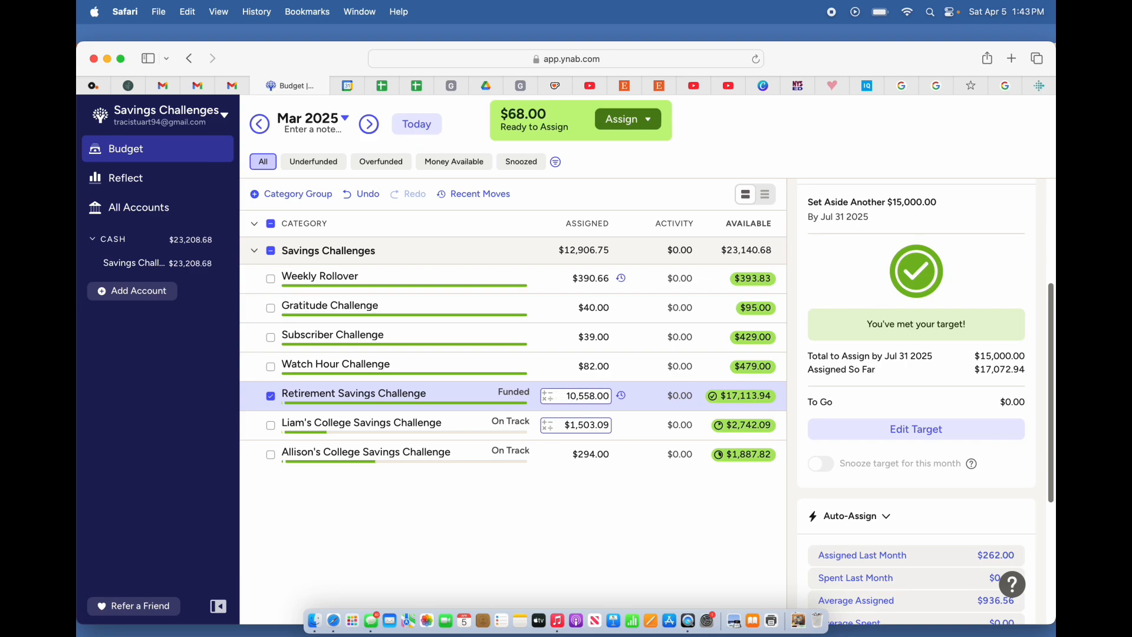
Step: Add 36 to the March 2025 assigned amount of the first College Savings Challenge category
click(549, 427)
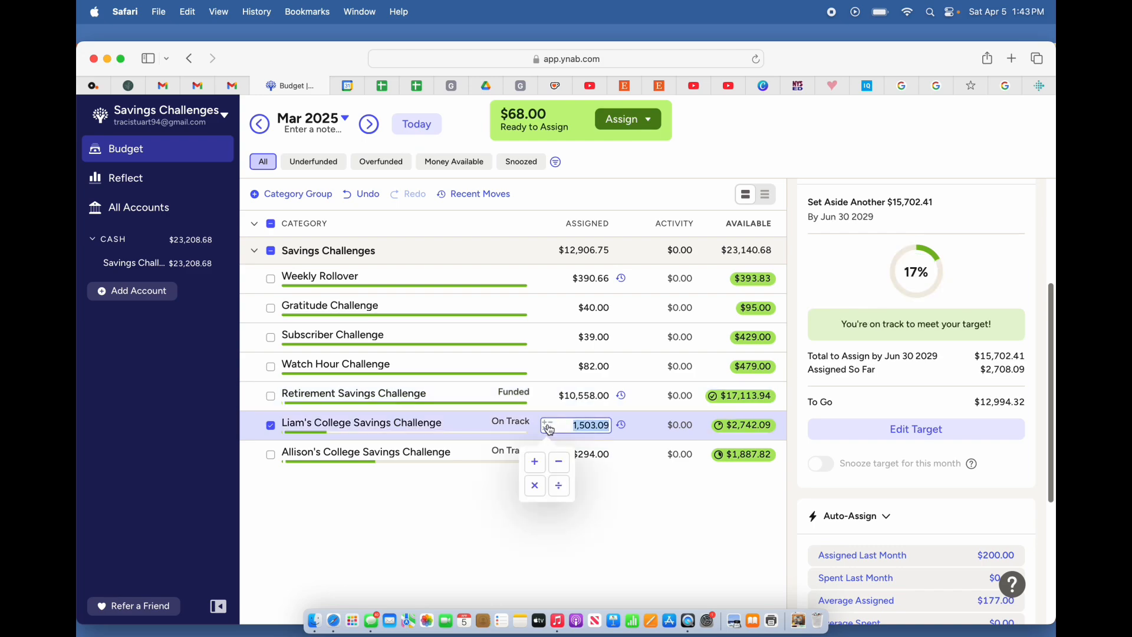
click(535, 462)
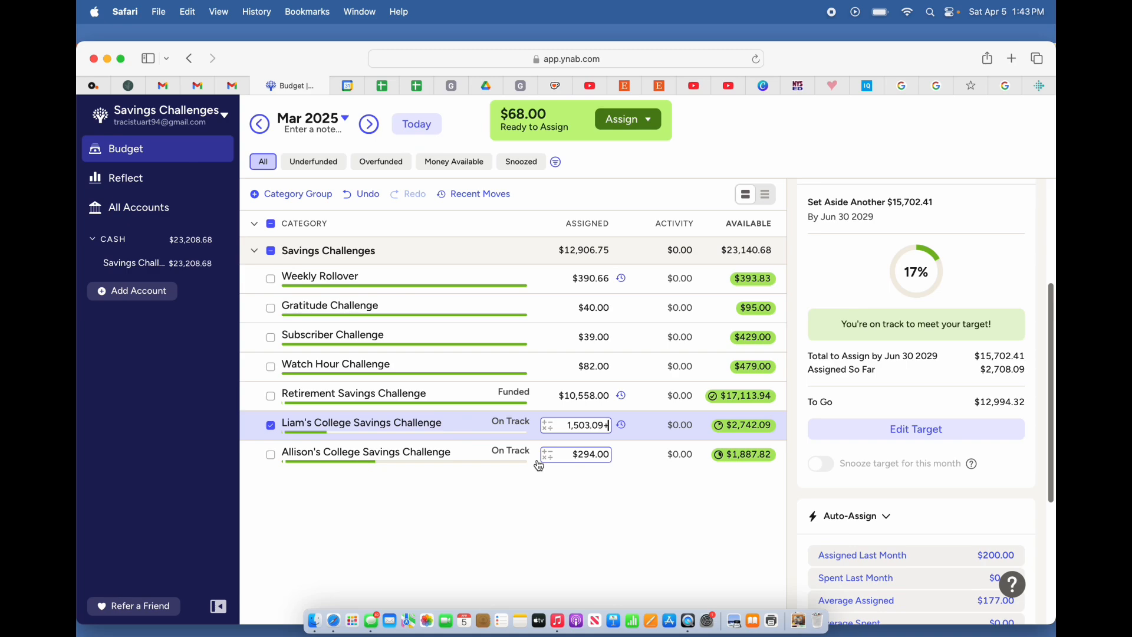
text(390.6)
key(Return)
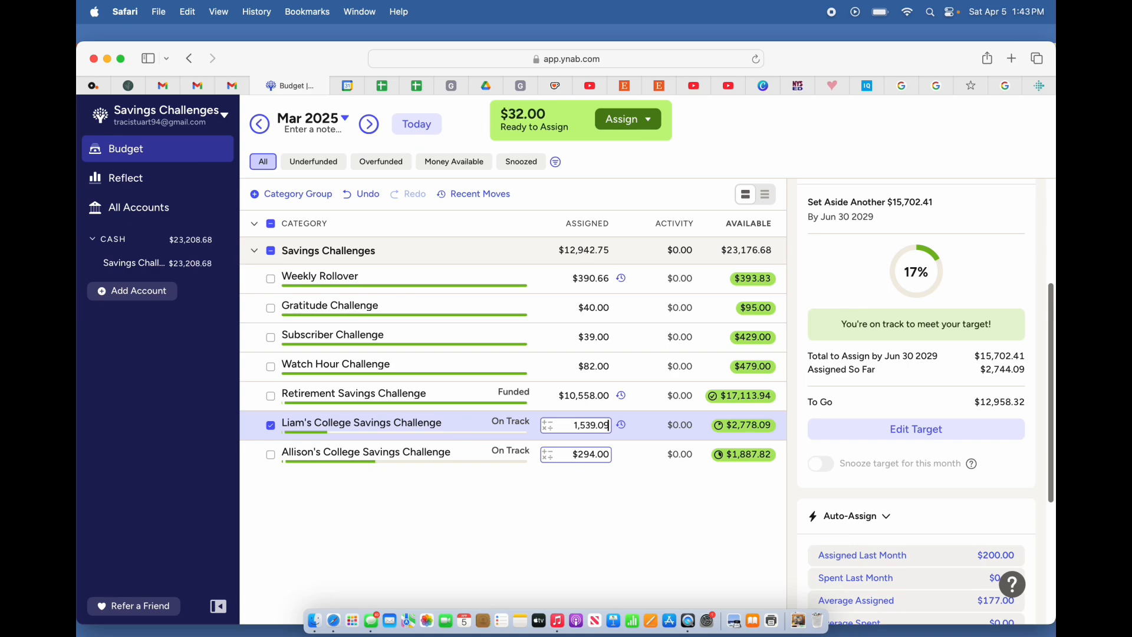
Step: Add 32 to the March 2025 assigned amount of the second College Savings Challenge category
click(548, 454)
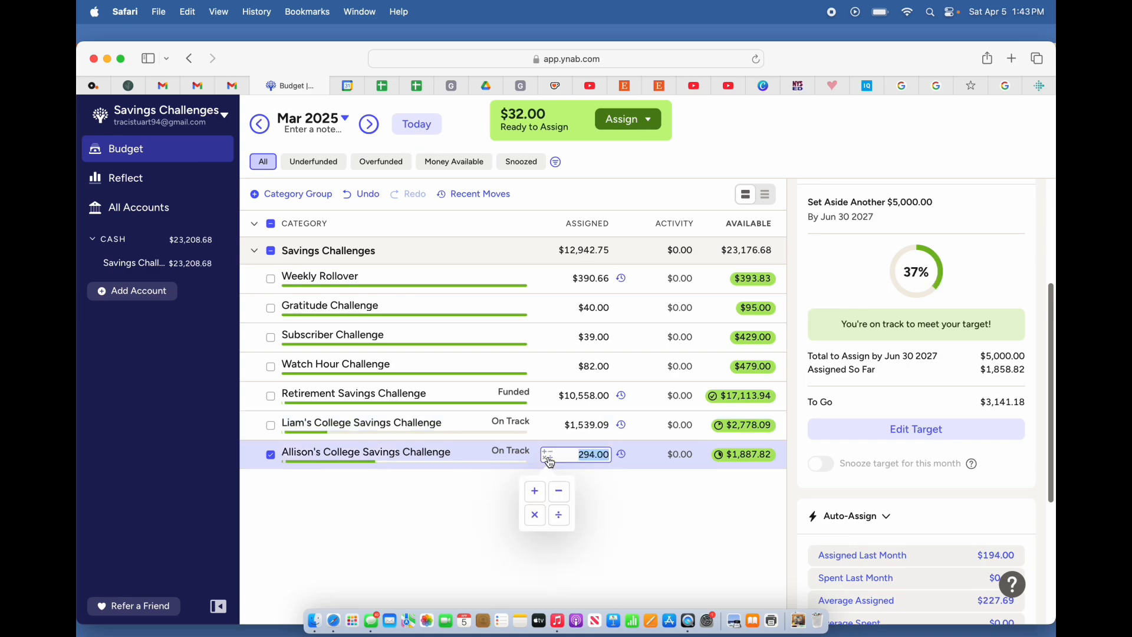
click(536, 492)
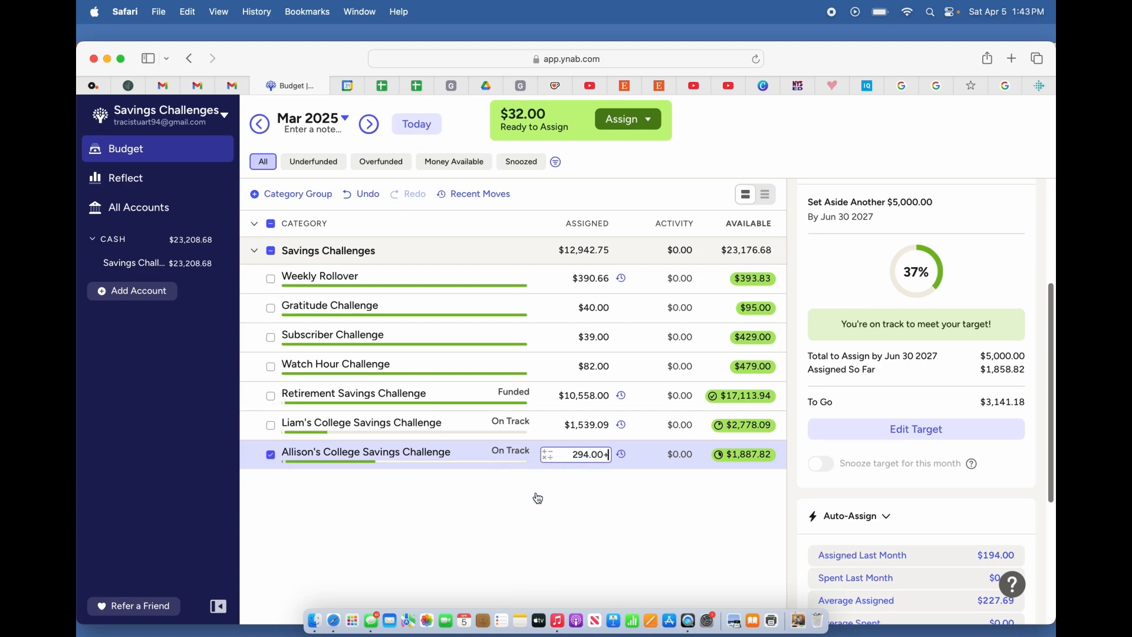
text(32)
key(Return)
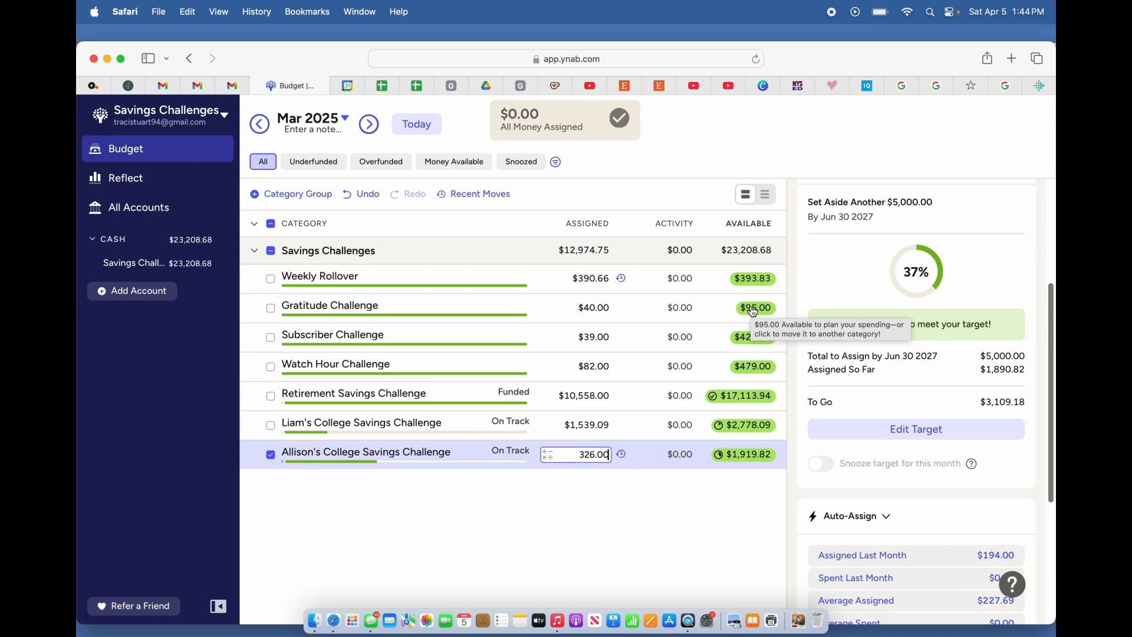
Step: Review the available balances and target progress of the Subscriber, Watch Hour, Retirement and both College Savings Challenge categories
click(434, 343)
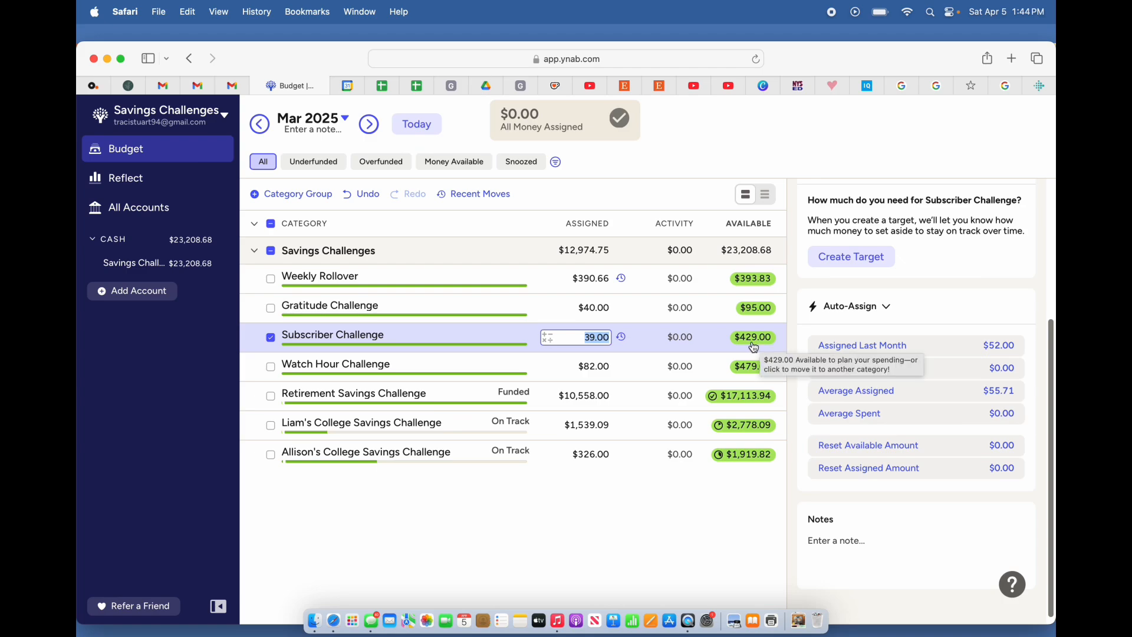
click(412, 374)
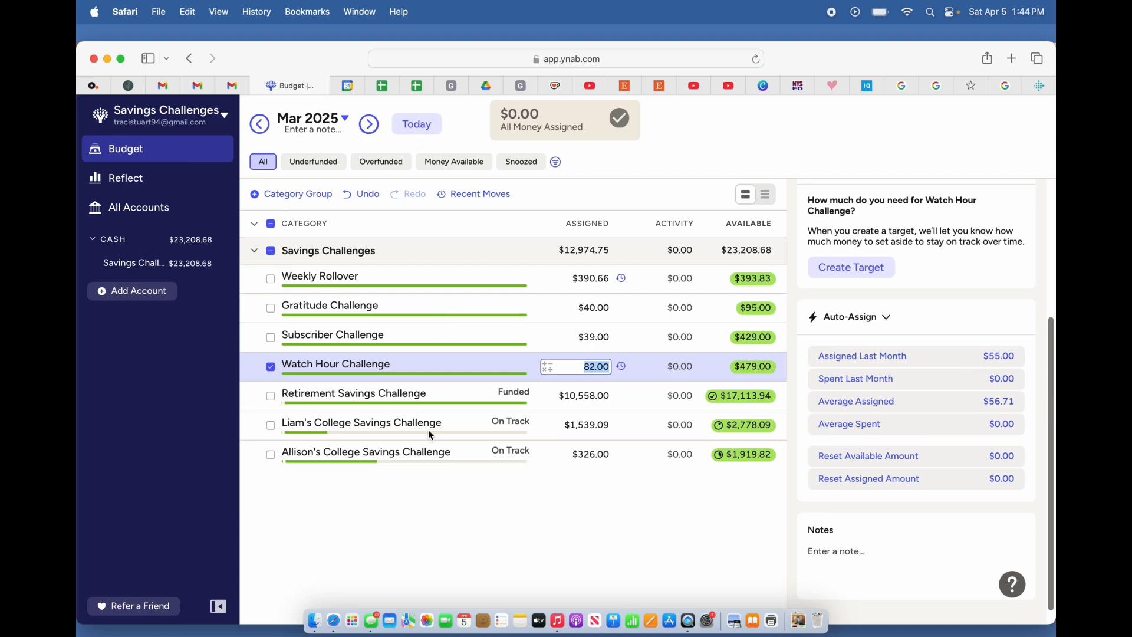
click(419, 396)
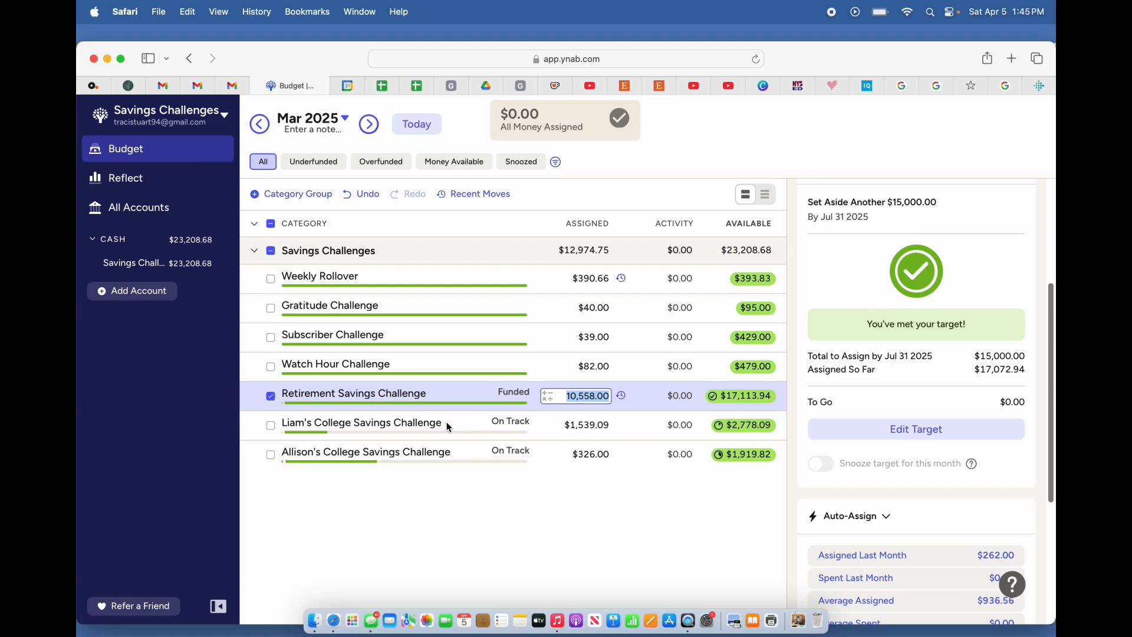
key(Return)
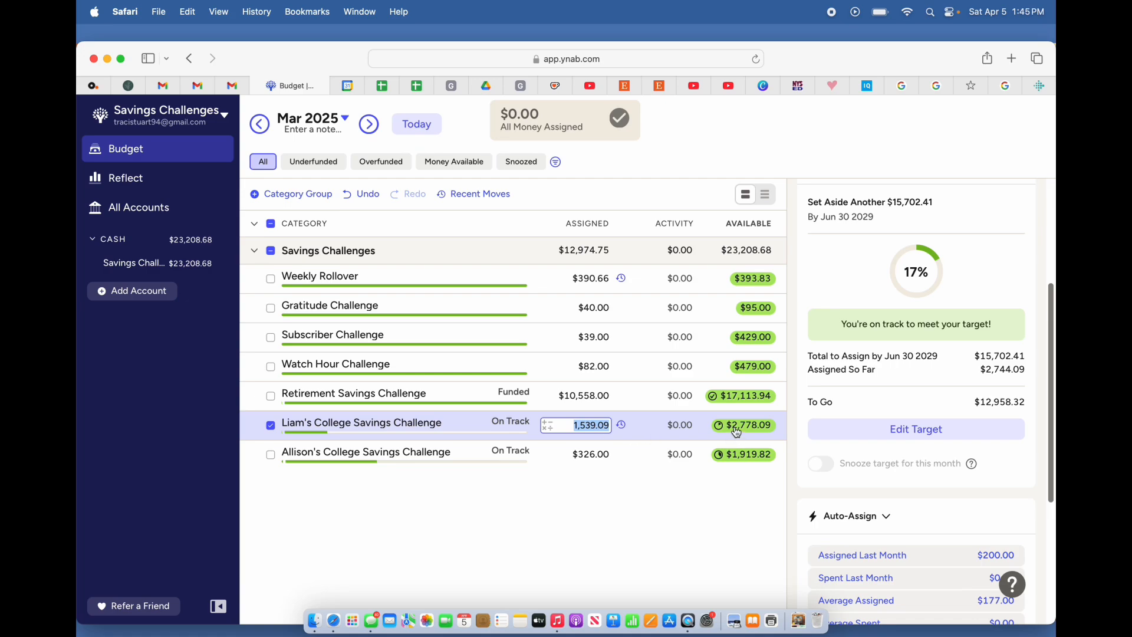
mouse_move(737, 433)
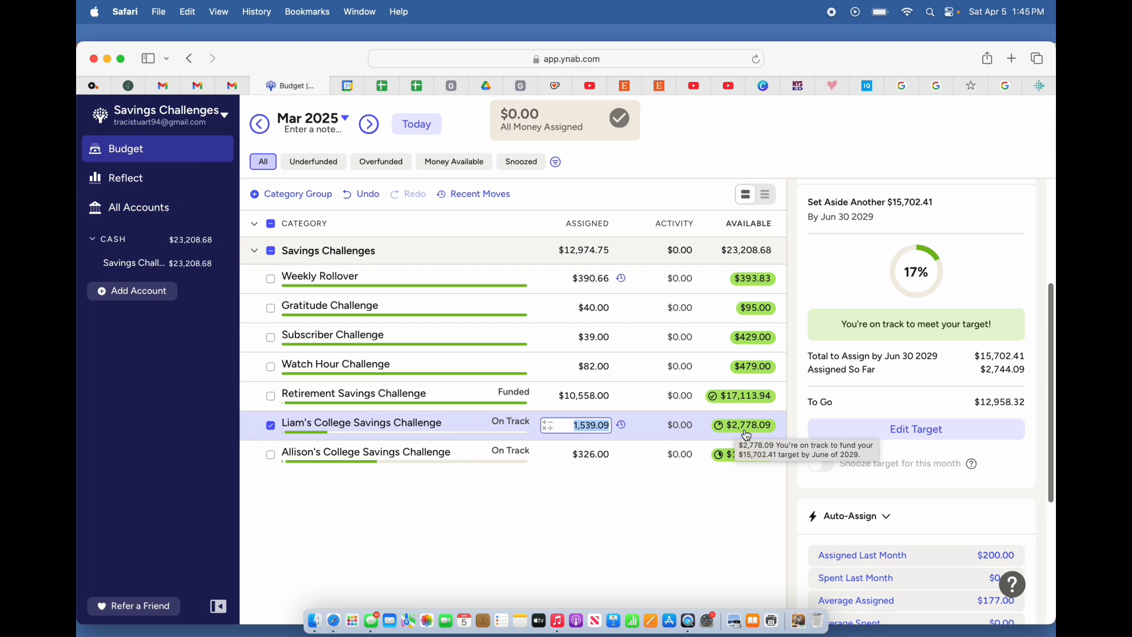
click(475, 456)
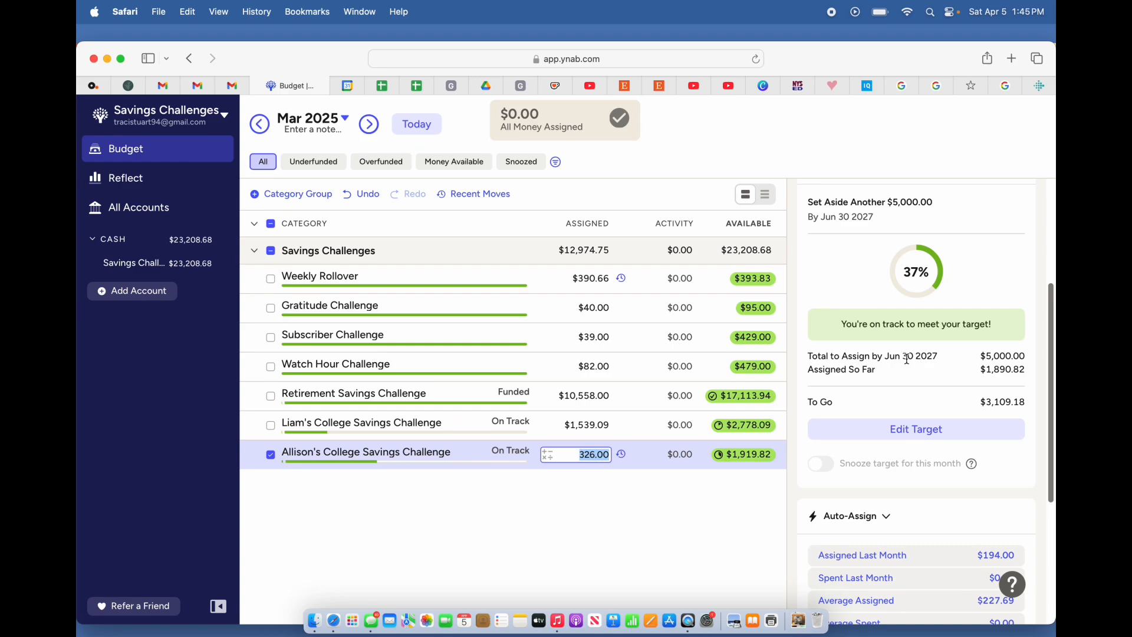
click(744, 428)
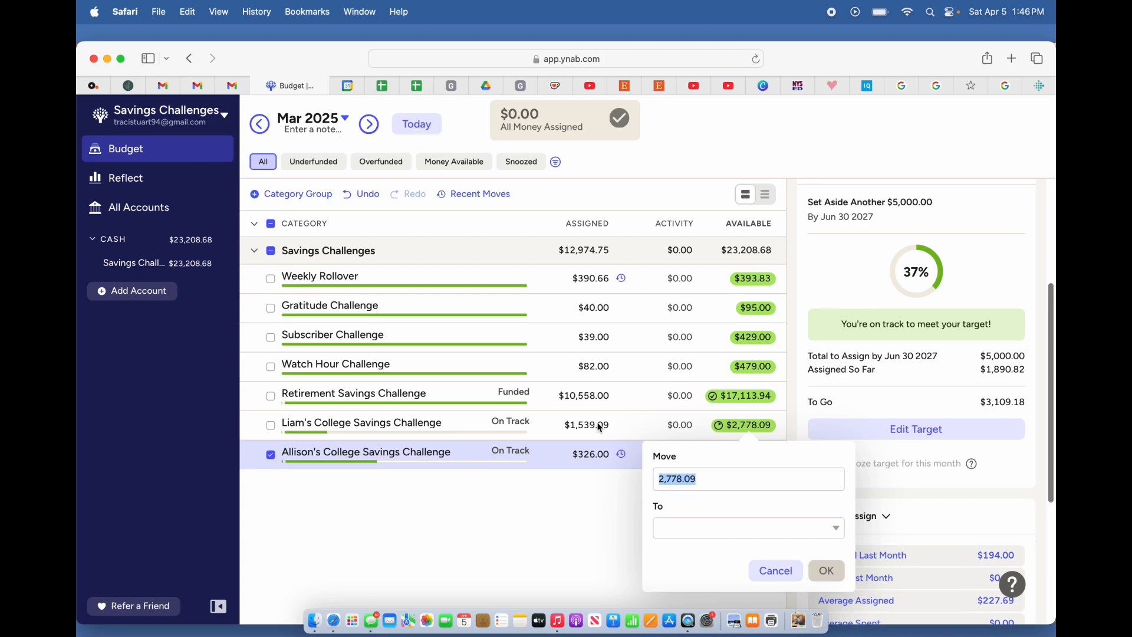
click(557, 455)
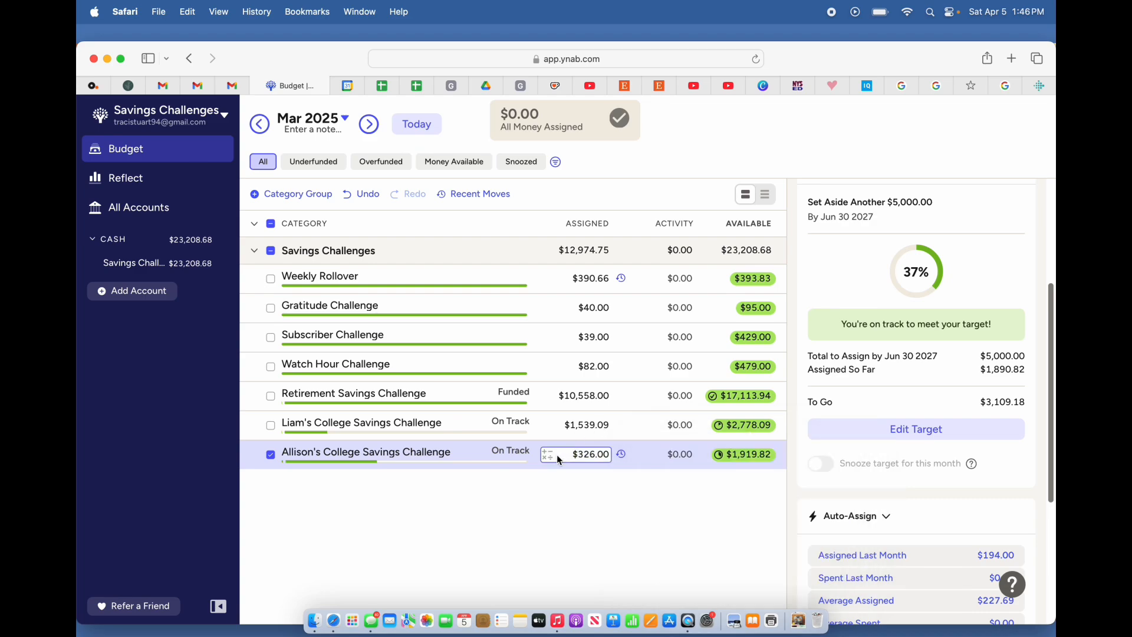